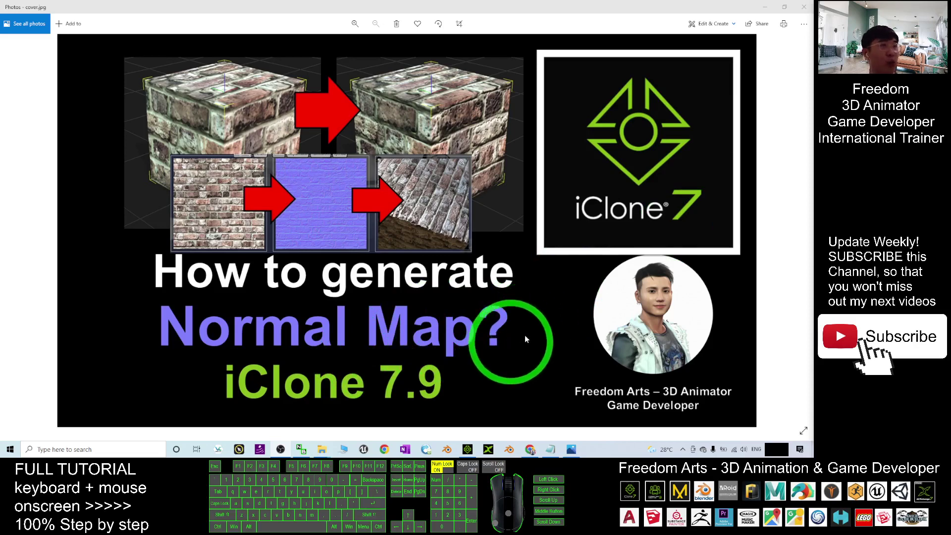
Step: Switch to iClone and examine the brick texture on the cube up close
click(468, 449)
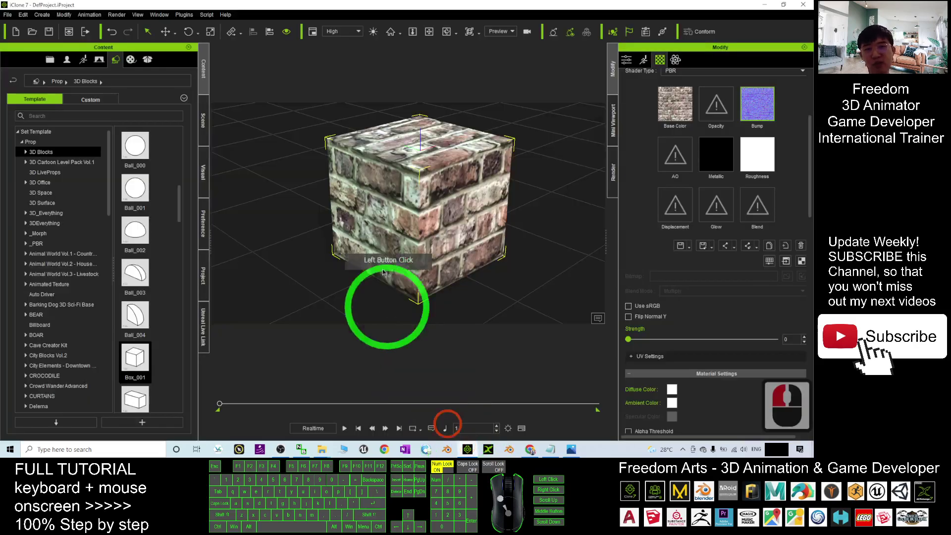
scroll(426, 213, up, 4)
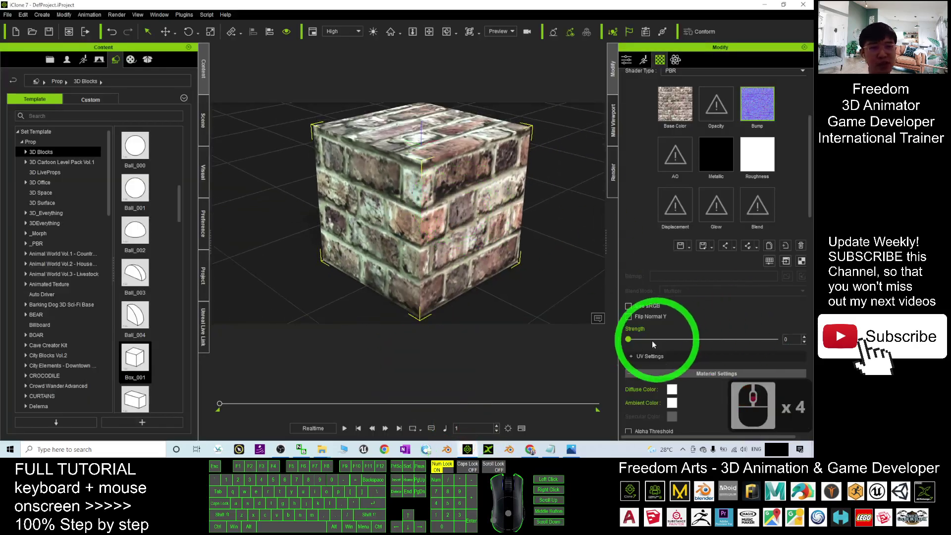
scroll(414, 212, up, 3)
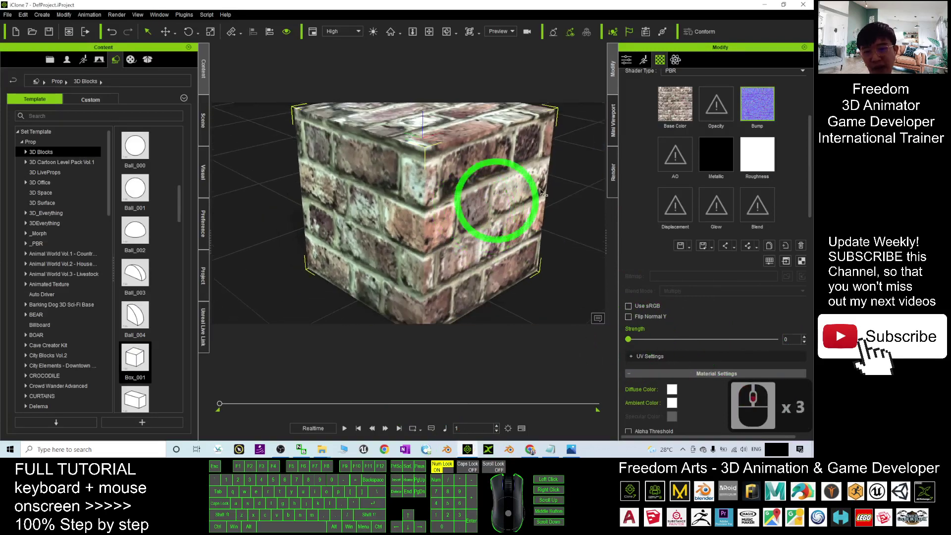
Step: Remove the Bump texture from the cube's material, inspect the bricks without it, and undo the removal
click(786, 246)
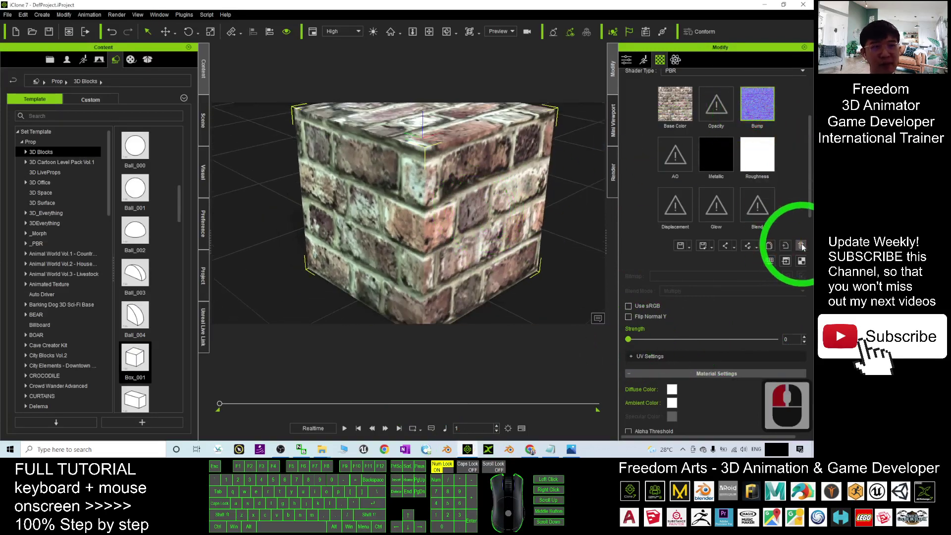
scroll(413, 183, up, 10)
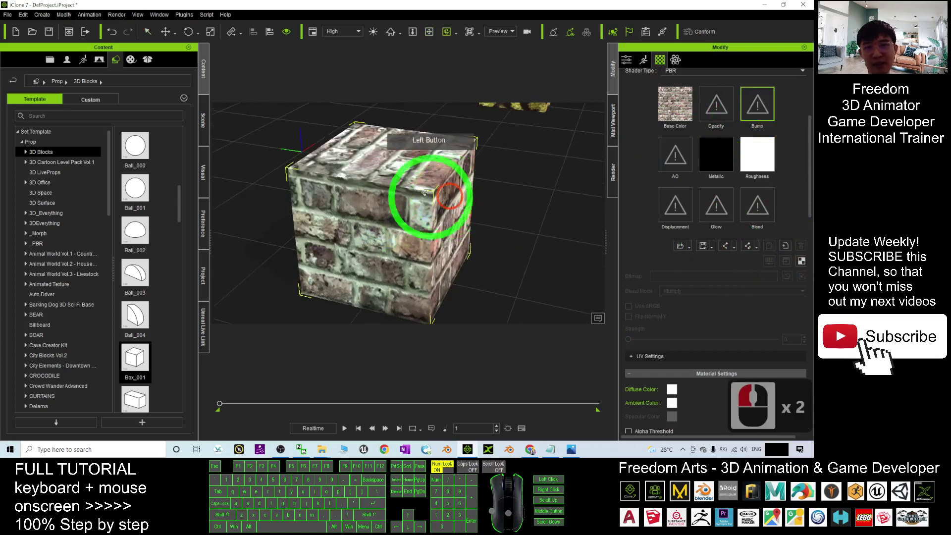
scroll(436, 181, down, 10)
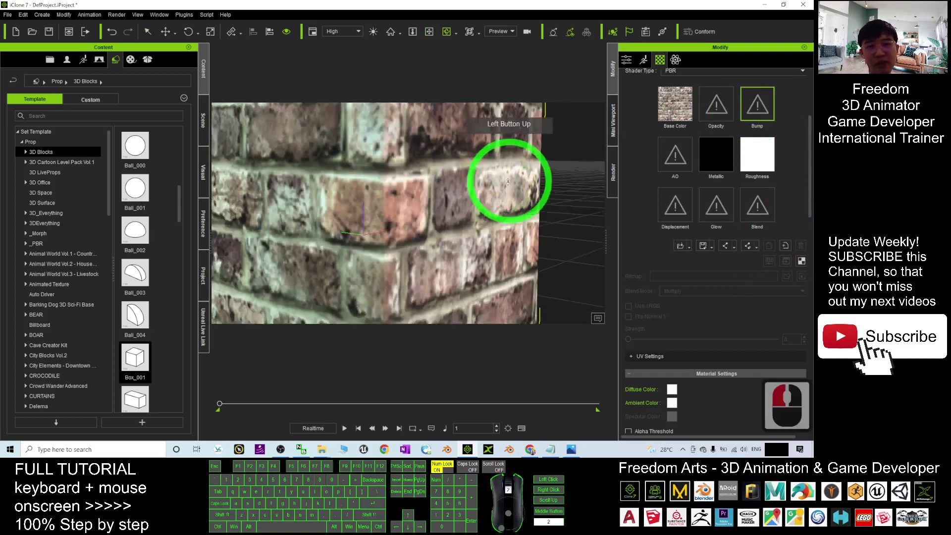
drag(460, 214, 499, 218)
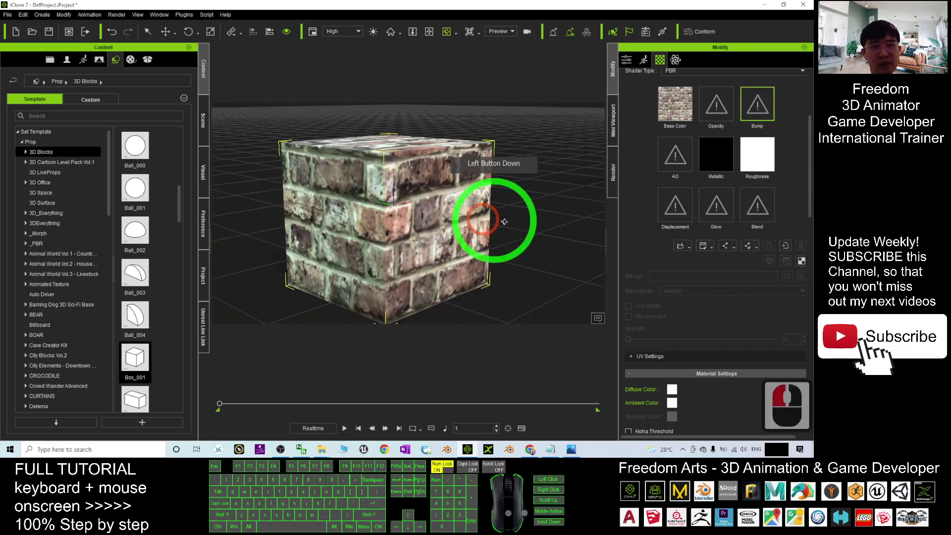
click(111, 33)
Step: Raise the Bump strength of the brick cube's material to 200, check the relief, and reduce the strength to 163
click(753, 113)
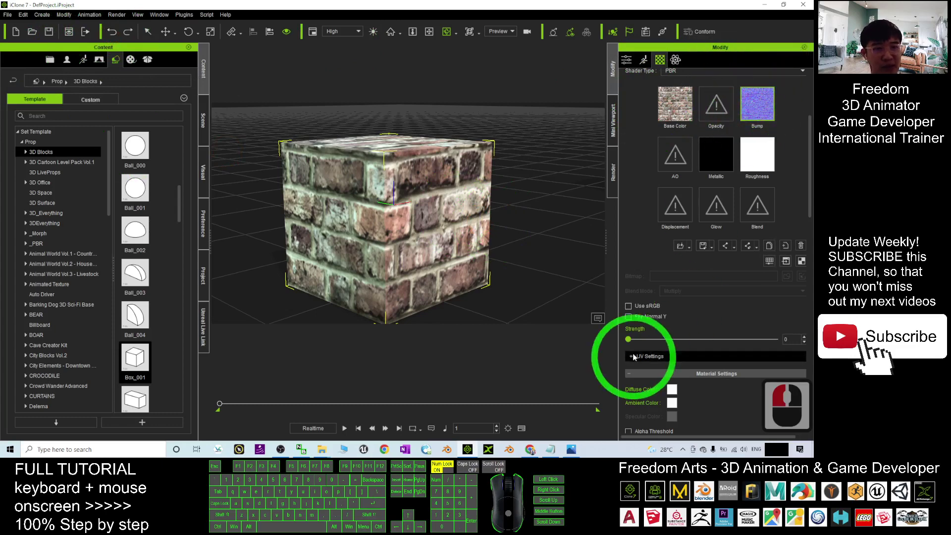
drag(635, 339, 797, 336)
scroll(397, 193, up, 4)
key(c)
scroll(520, 239, down, 3)
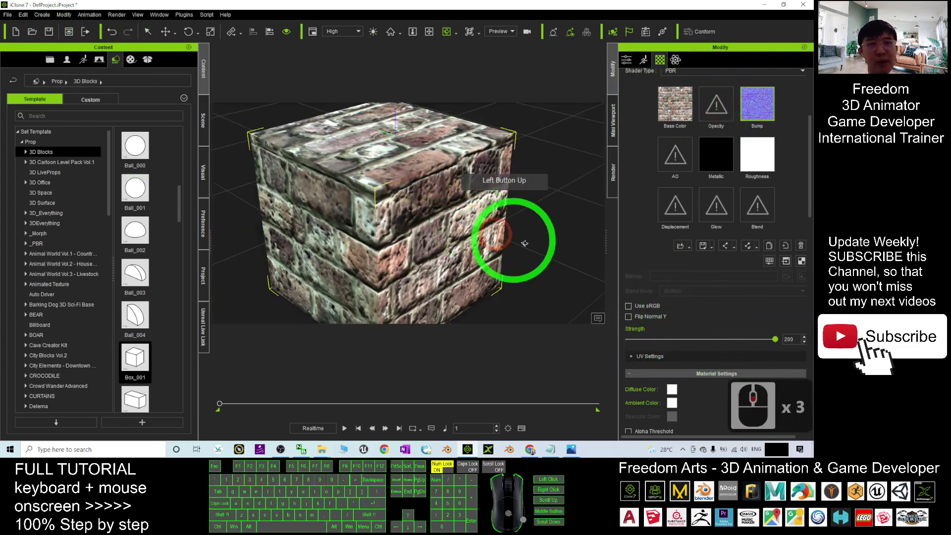
click(750, 341)
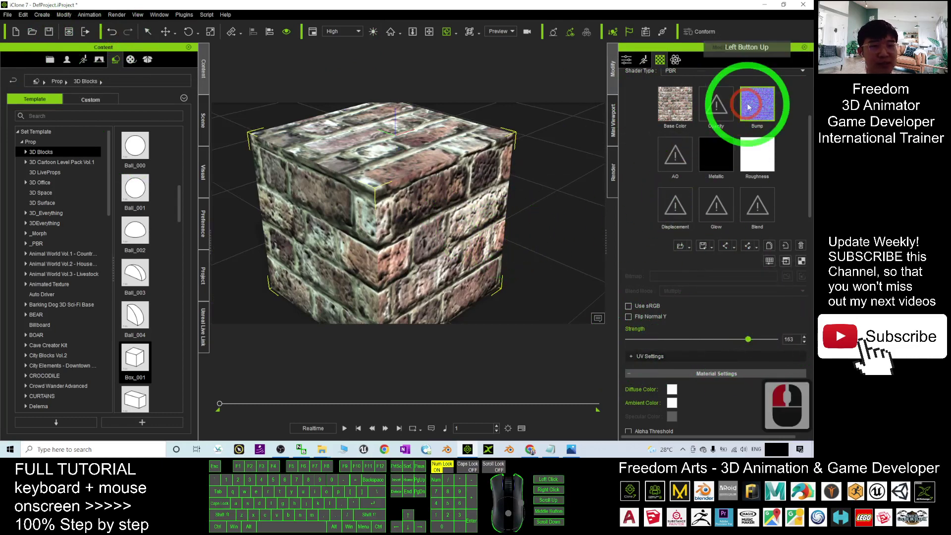
Step: Preview the Bump normal map at a larger size and examine the brick relief on the cube from several angles
click(752, 105)
mouse_move(752, 105)
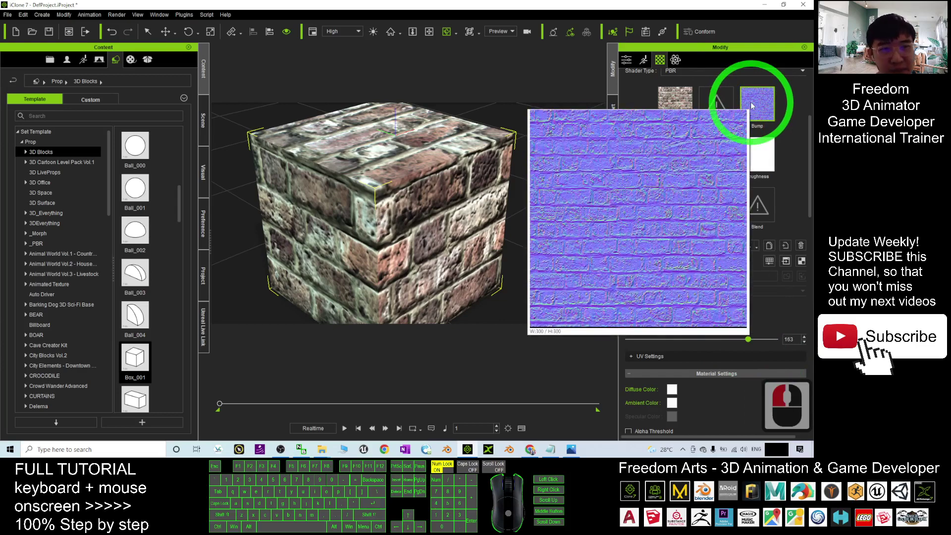
scroll(412, 173, up, 3)
drag(471, 238, 495, 213)
scroll(416, 199, down, 3)
drag(416, 200, 390, 206)
scroll(406, 202, up, 5)
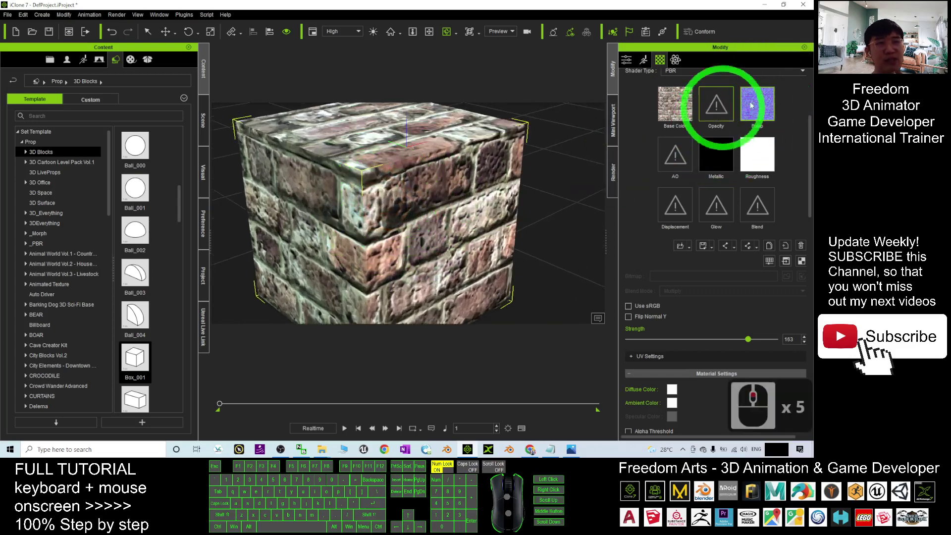
Step: Remove the Bump texture from the brick cube's material and view the cube without relief
click(801, 245)
click(763, 106)
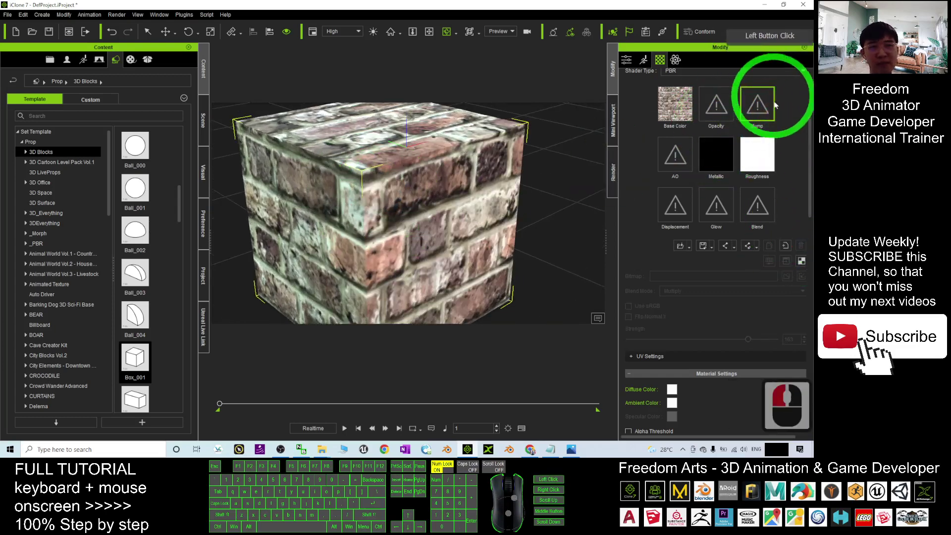
scroll(424, 167, down, 2)
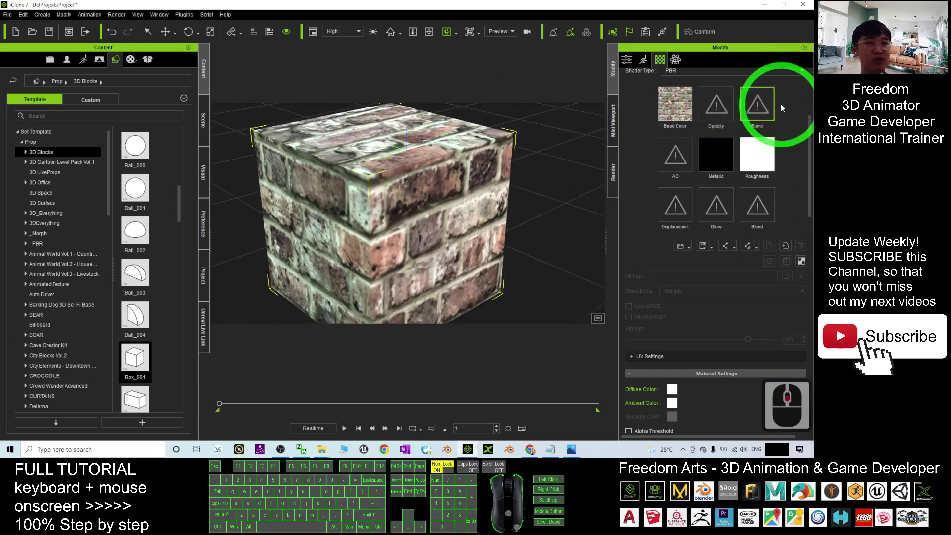
scroll(510, 176, down, 4)
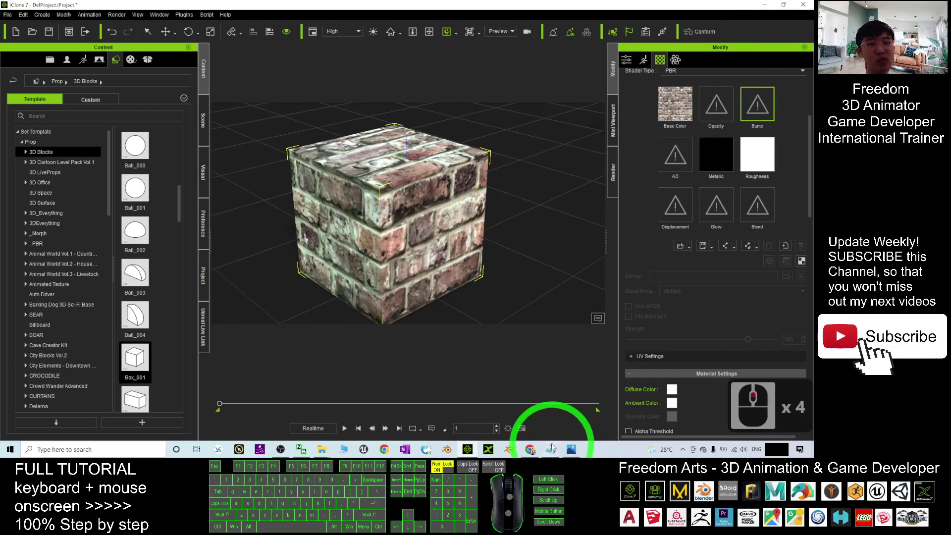
click(552, 450)
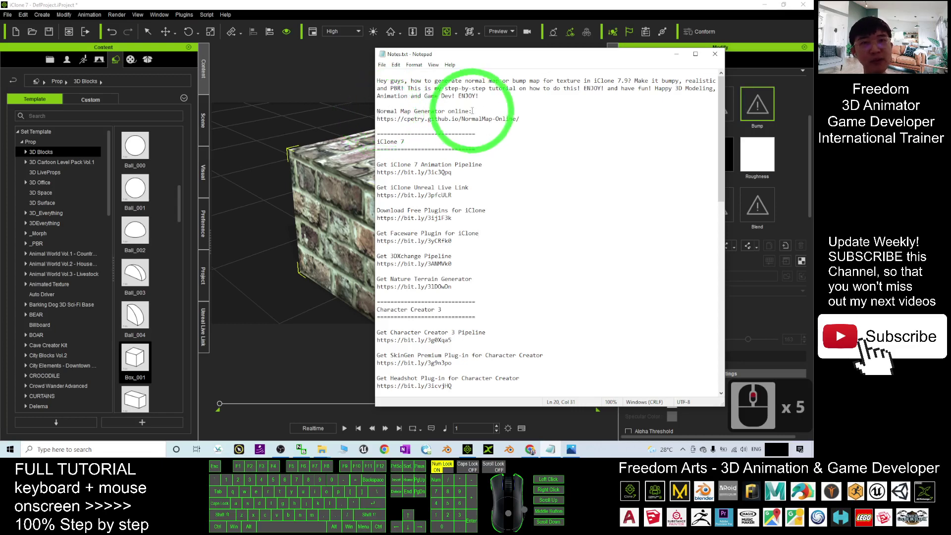
drag(378, 120, 519, 119)
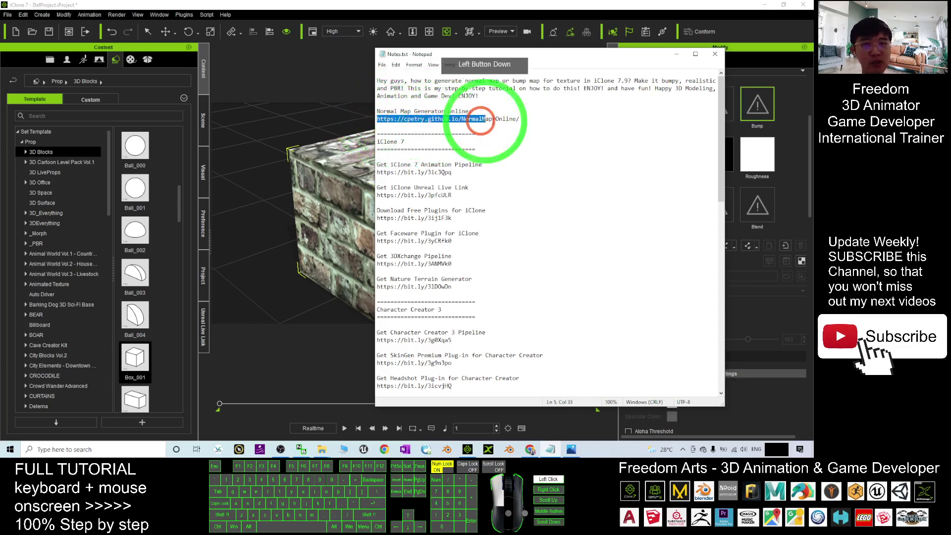
click(771, 11)
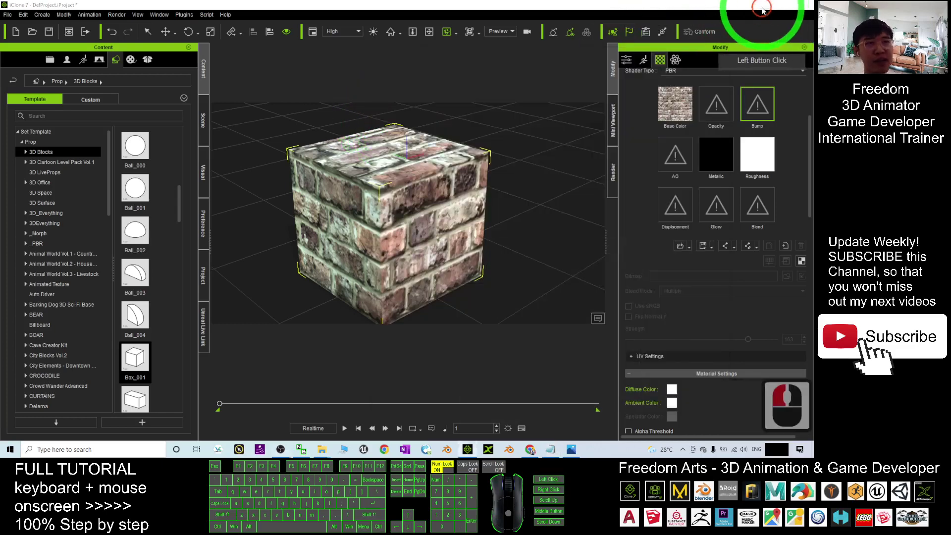
Step: Switch to the NormalMap-Online page in the browser and reload it to its default example
click(763, 11)
click(753, 17)
click(457, 38)
click(469, 33)
click(545, 416)
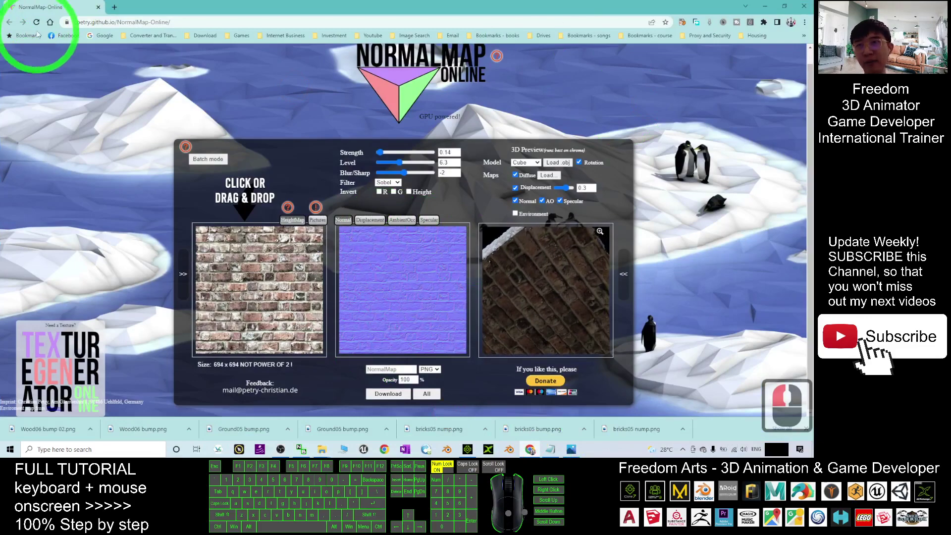
click(36, 23)
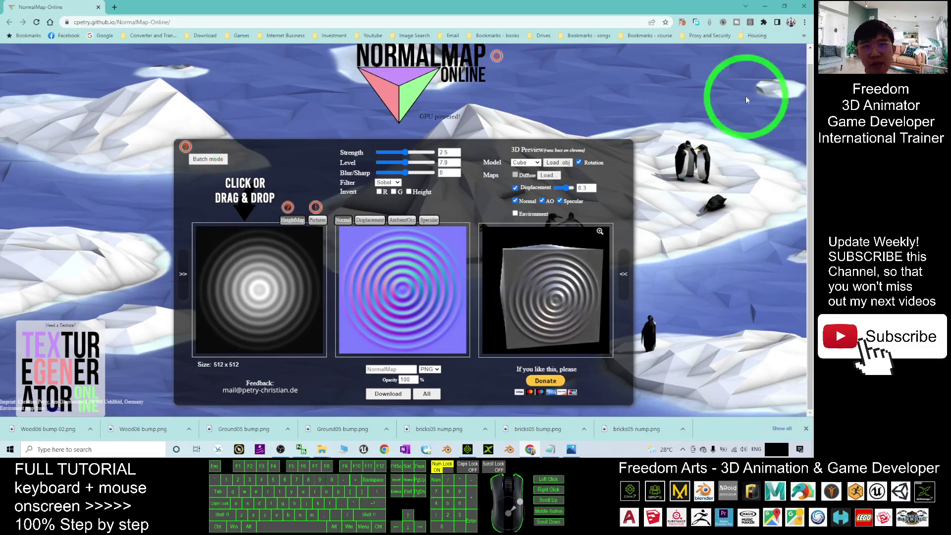
Step: Return to iClone, reselect the brick cube, and select the Base Color channel of its material
click(764, 6)
click(474, 450)
click(615, 141)
click(683, 125)
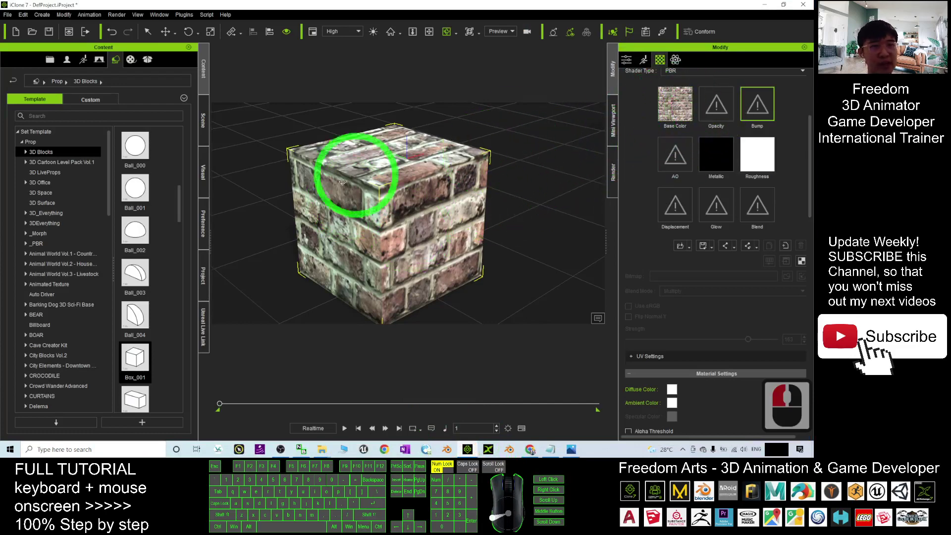
scroll(565, 182, up, 8)
scroll(550, 183, down, 12)
click(538, 194)
click(417, 202)
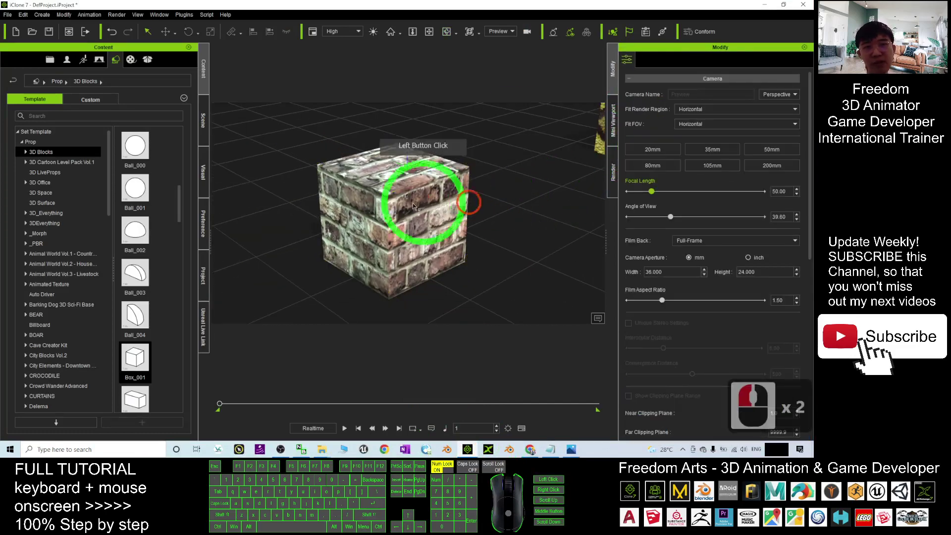
double_click(405, 203)
click(659, 60)
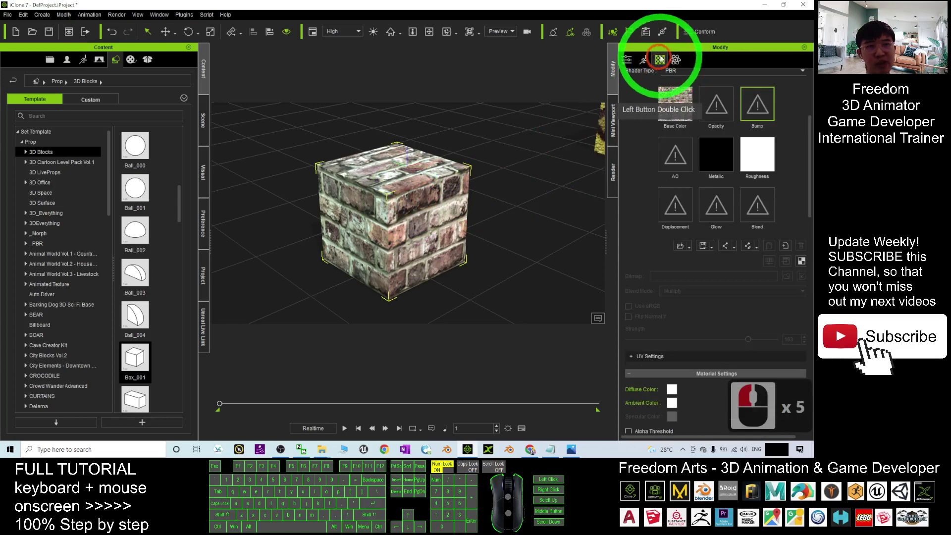
click(677, 111)
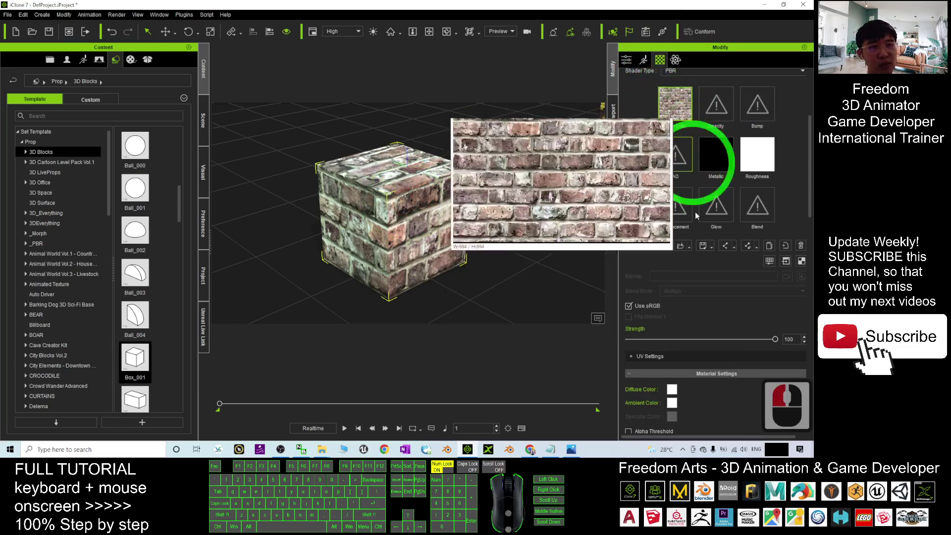
Step: Switch to the desktop and delete the old folder below the Recycle Bin
click(766, 5)
drag(74, 62, 10, 137)
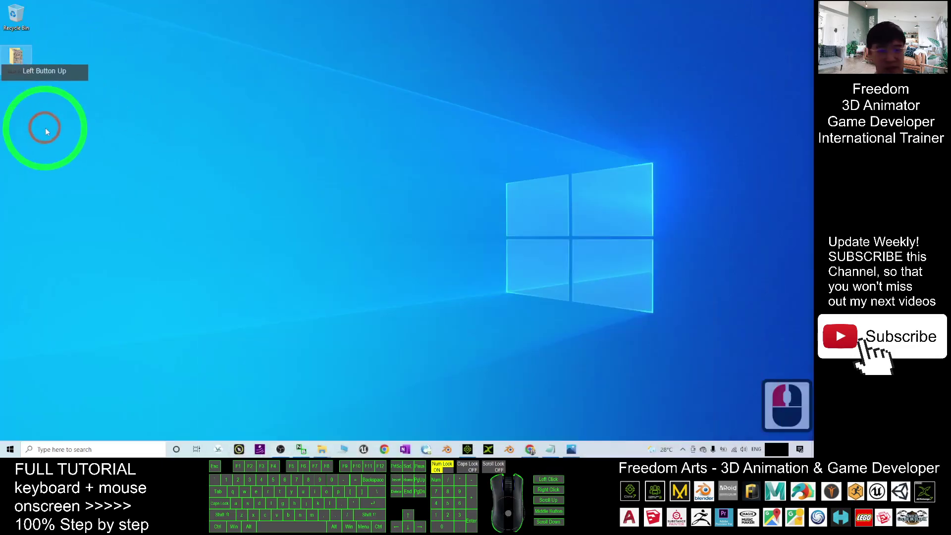
key(Delete)
Step: Create a new desktop folder named Material
right_click(63, 141)
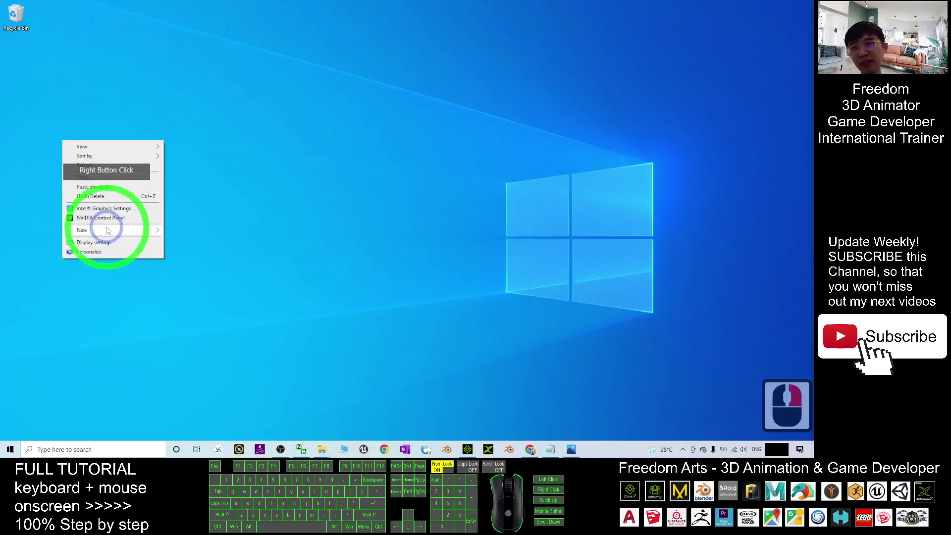
mouse_move(94, 230)
click(179, 229)
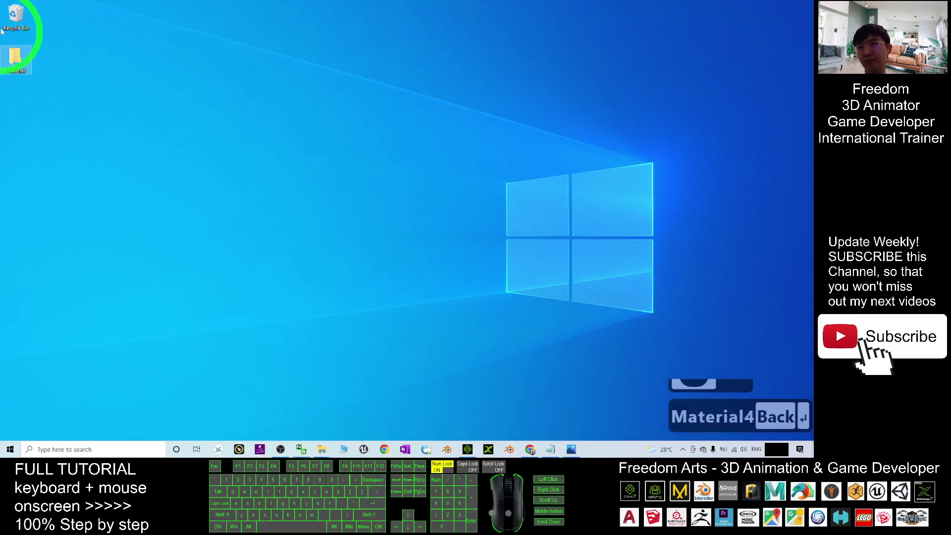
Step: Empty the Recycle Bin and open the new Material folder
right_click(15, 15)
click(59, 30)
click(432, 240)
click(30, 77)
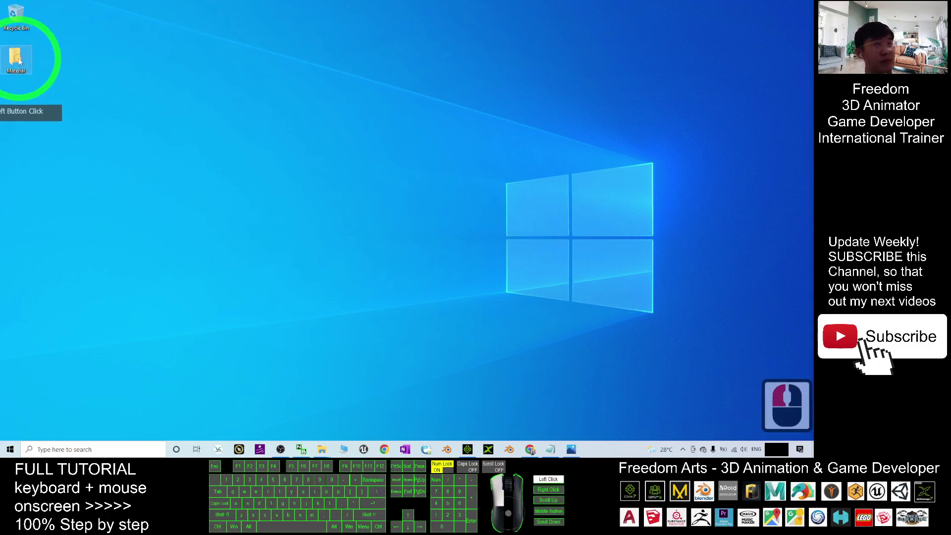
double_click(17, 58)
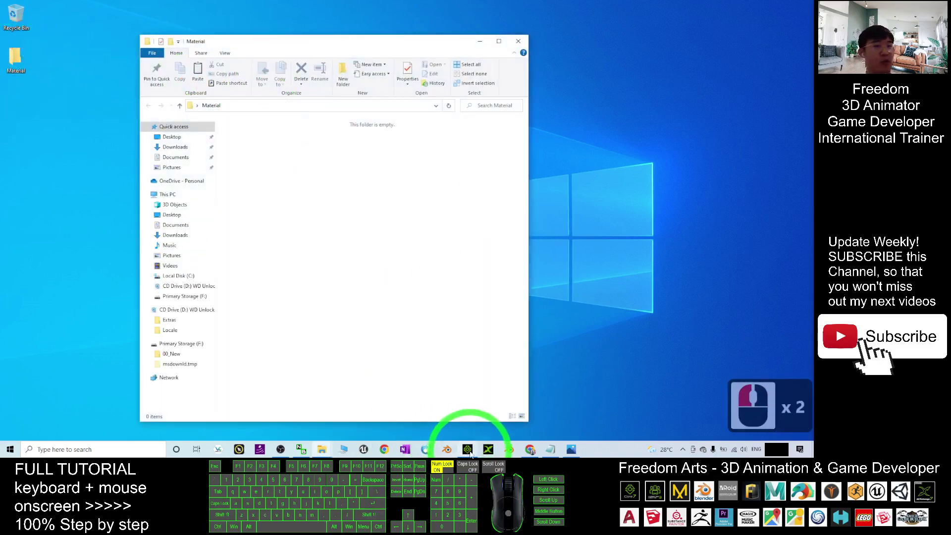
Step: Switch back to iClone and save the cube's Base Color texture as brick in PNG format in the desktop Material folder
click(467, 450)
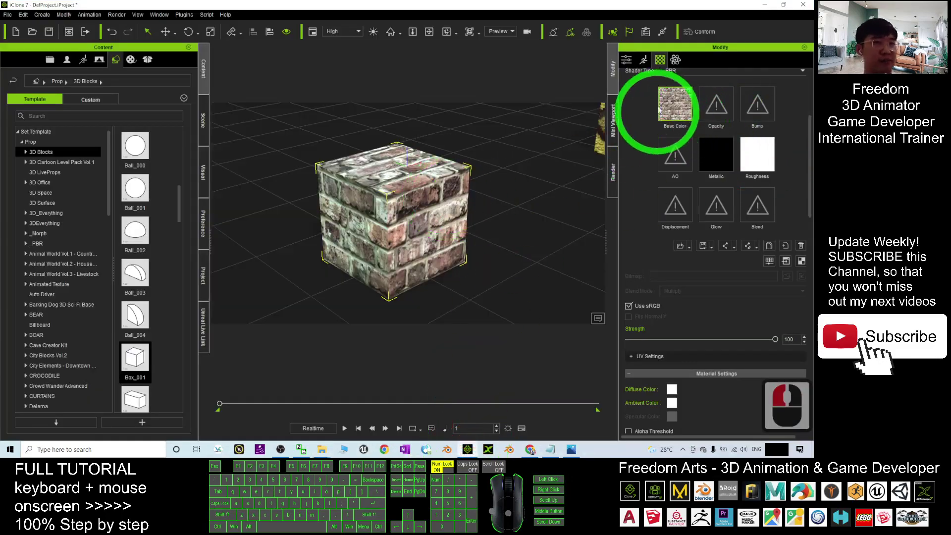
scroll(421, 191, up, 5)
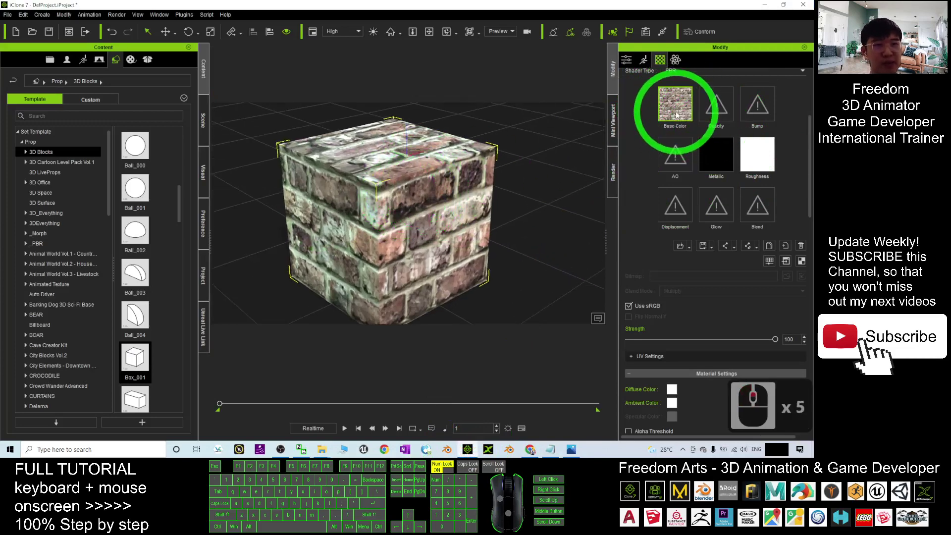
click(686, 248)
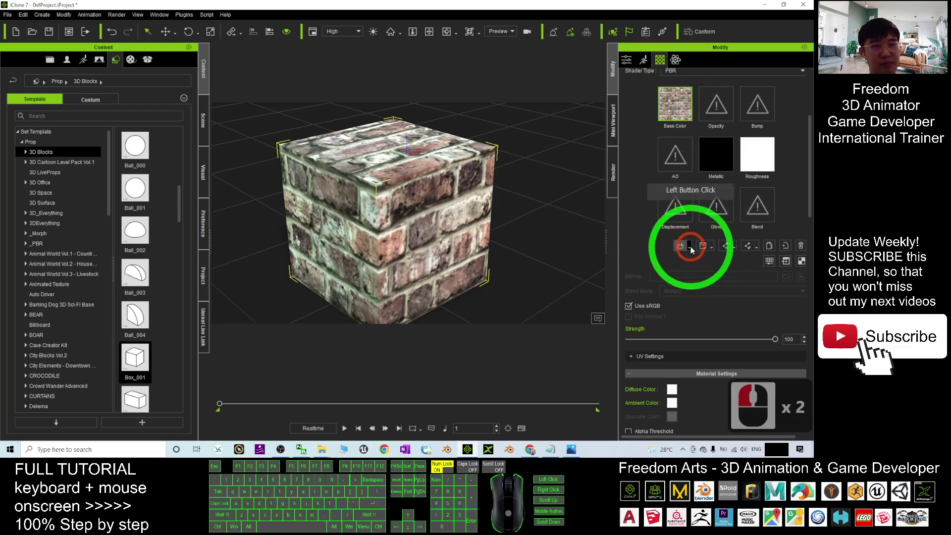
click(693, 270)
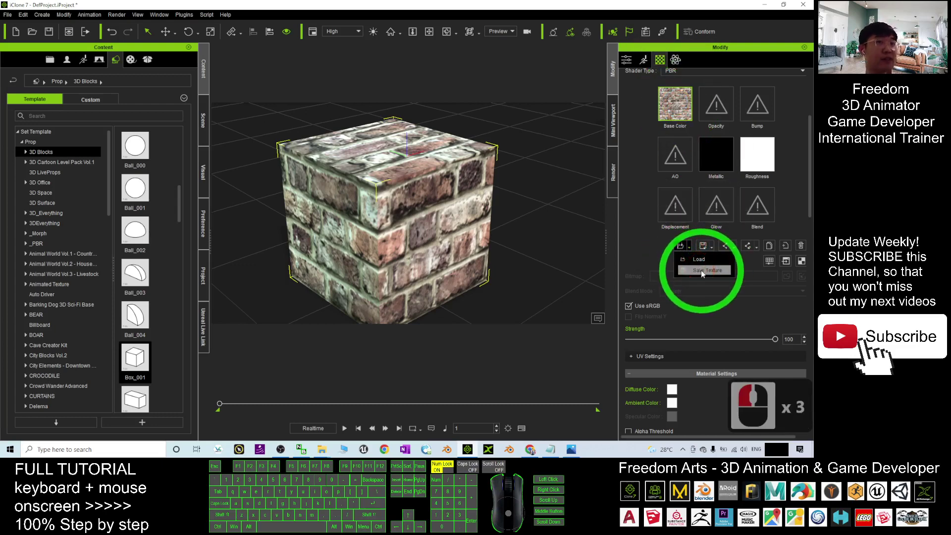
click(112, 56)
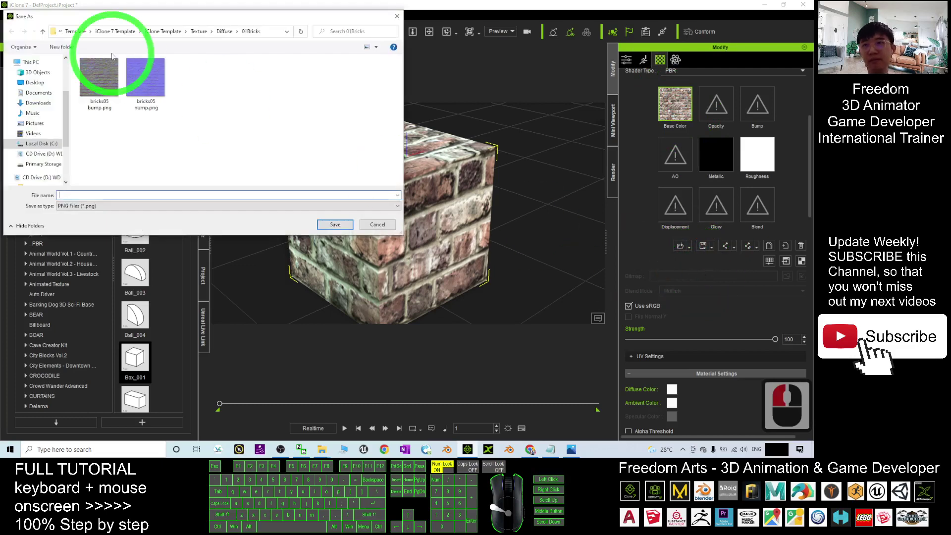
drag(66, 108, 62, 79)
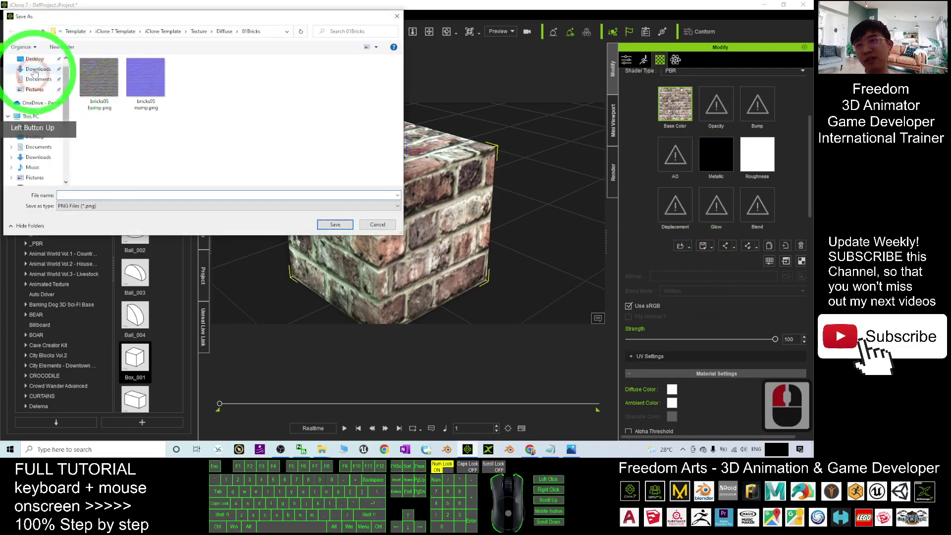
click(101, 88)
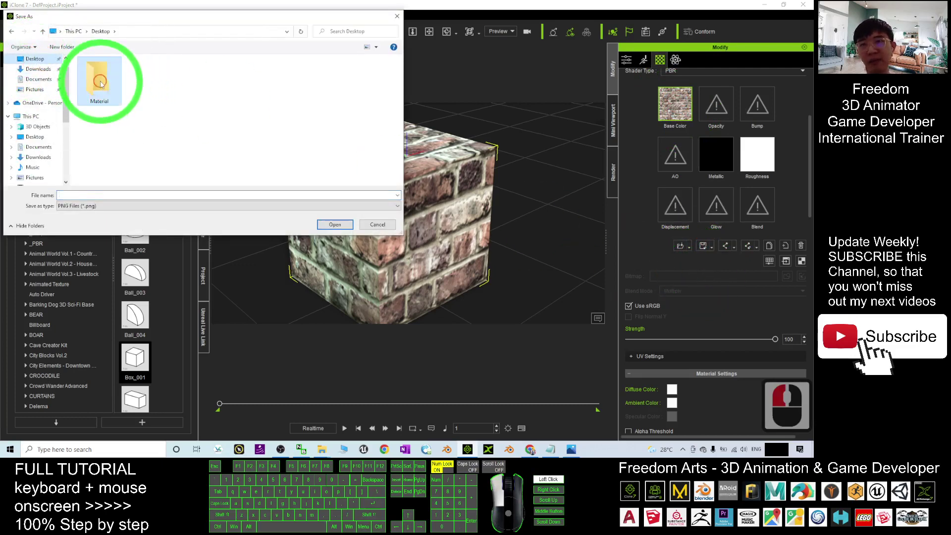
double_click(101, 83)
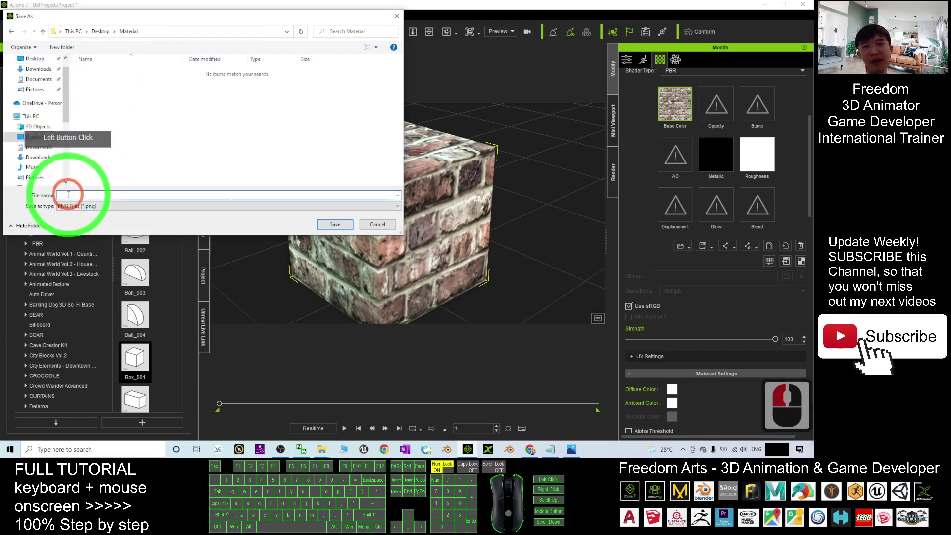
click(112, 204)
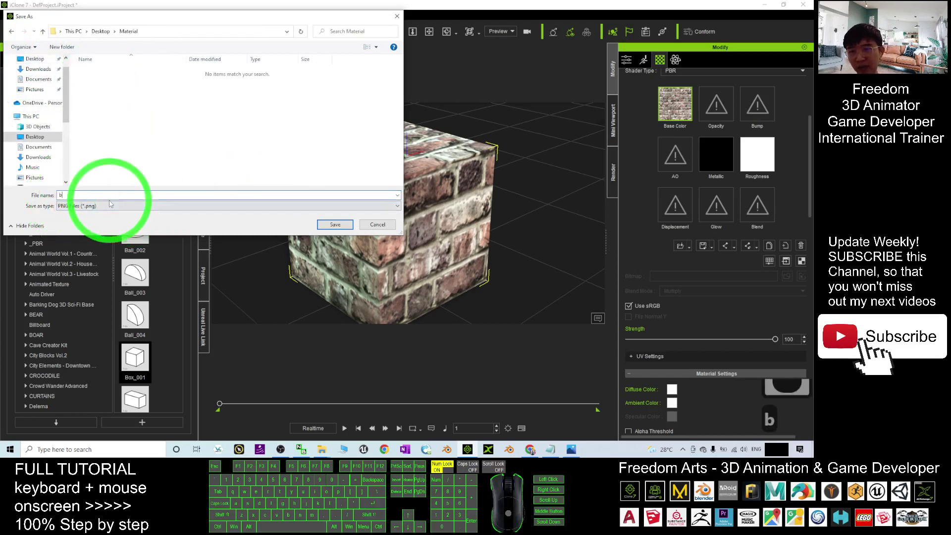
click(335, 224)
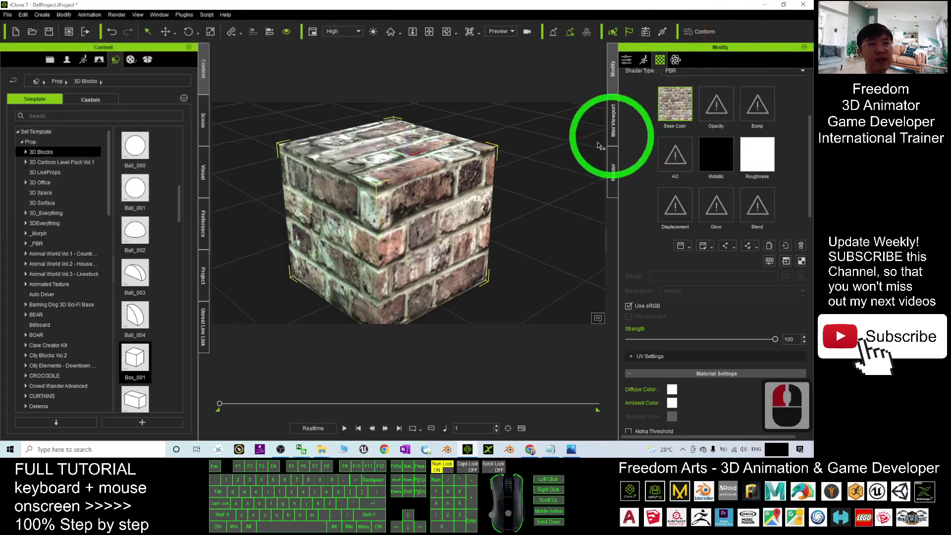
Step: Minimize iClone, reopen the desktop Material folder, and view the exported brick.png image in the photo viewer
scroll(382, 187, up, 9)
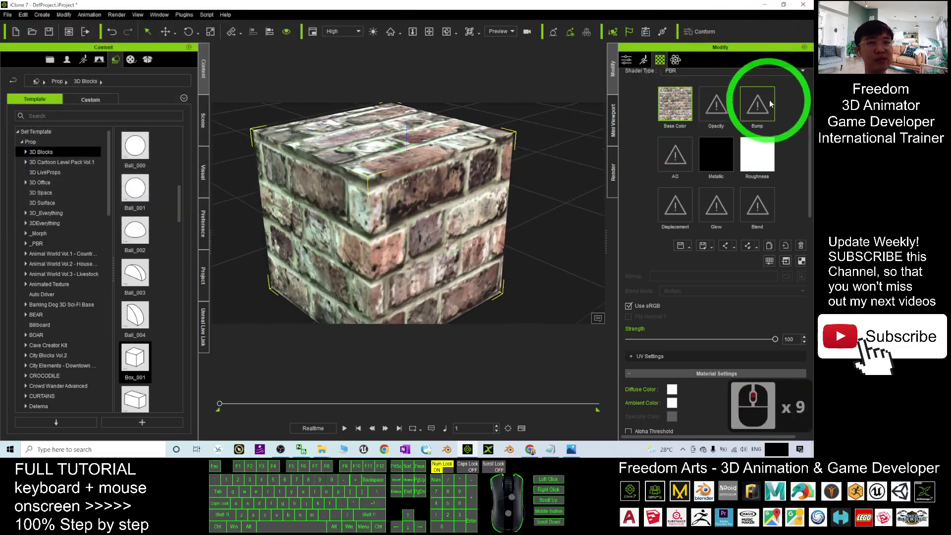
click(765, 8)
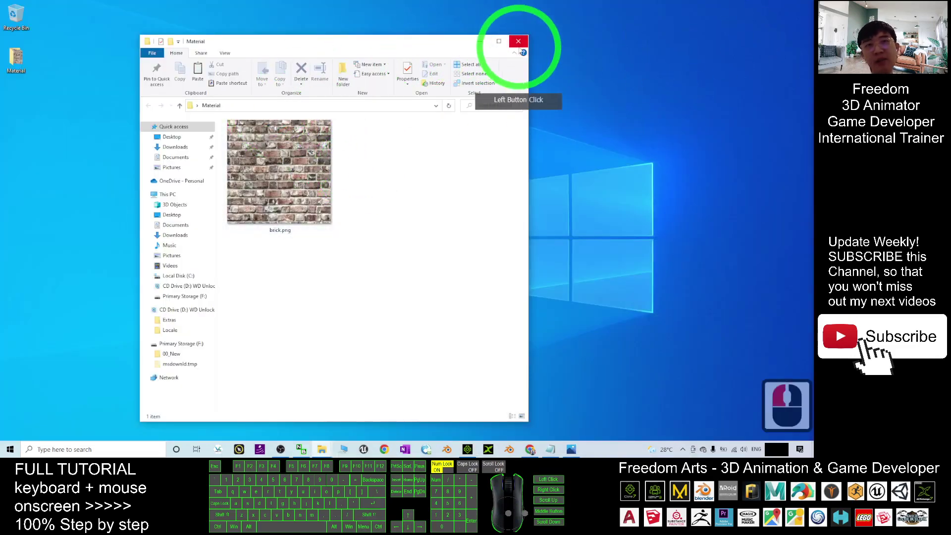
click(518, 41)
click(18, 55)
double_click(18, 56)
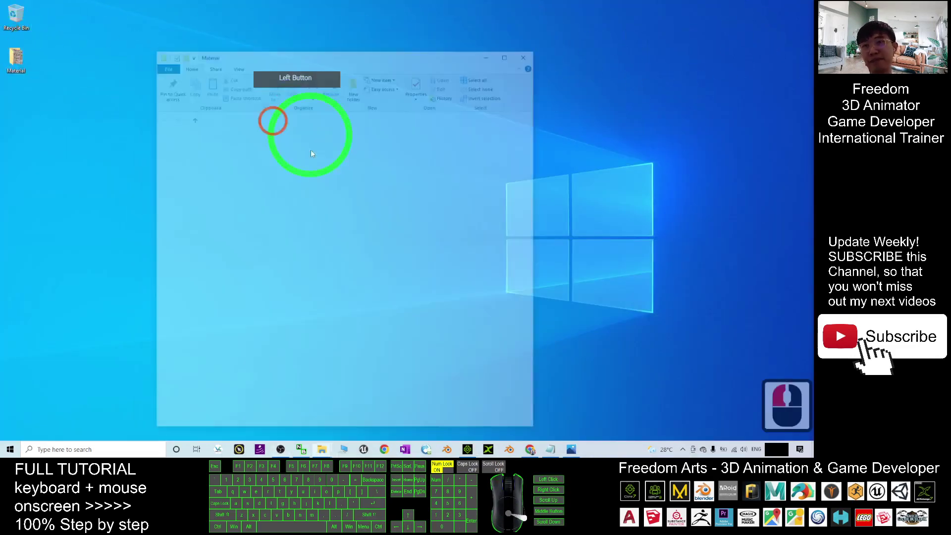
double_click(282, 155)
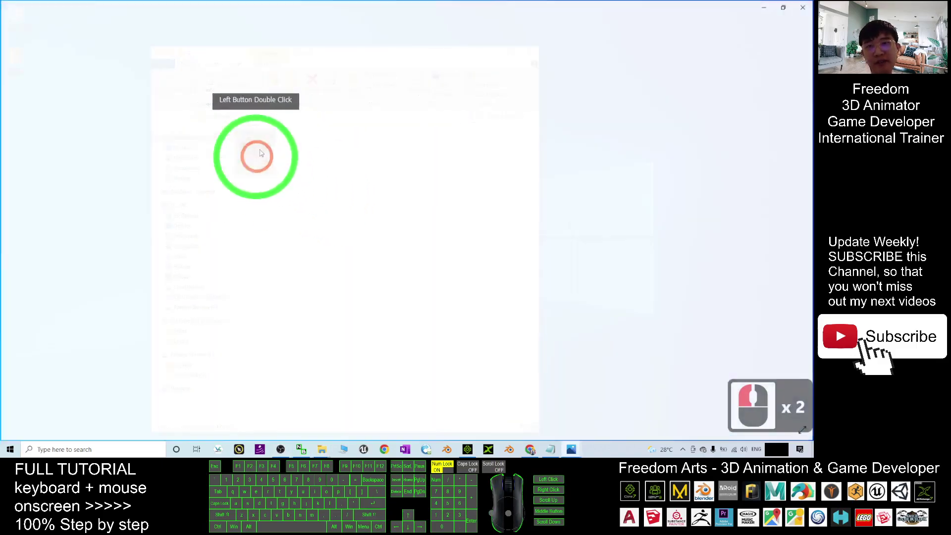
double_click(447, 159)
double_click(510, 202)
click(803, 8)
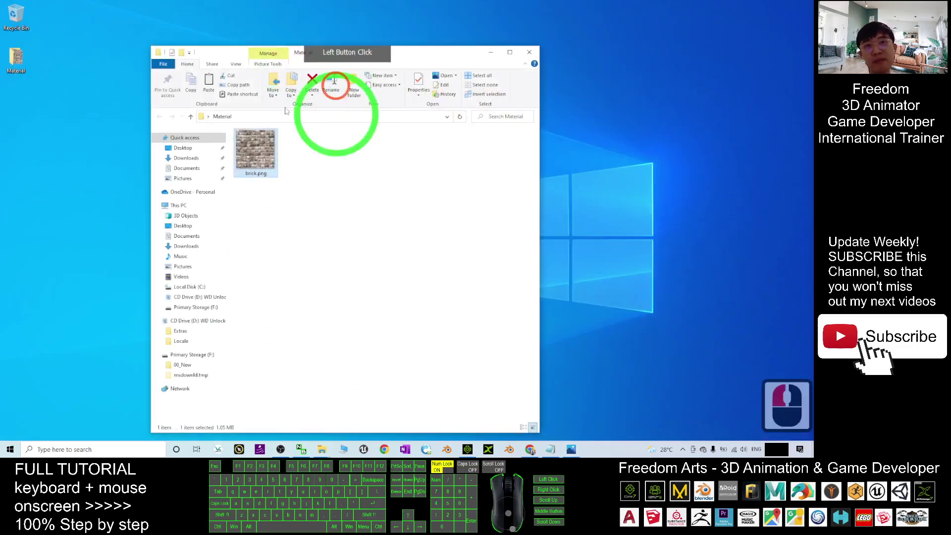
Step: Show the Material folder's contents as extra large icons and move its window aside on the desktop
right_click(331, 163)
click(349, 170)
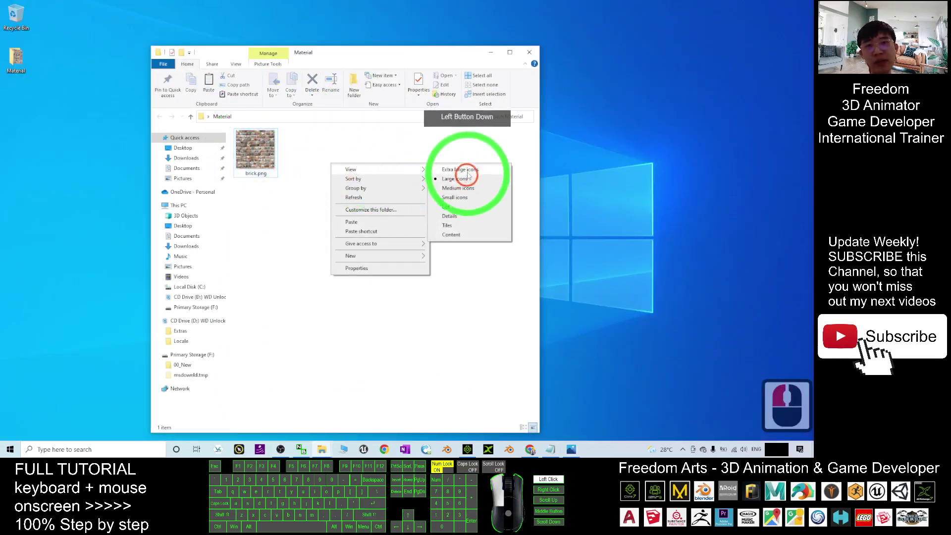
click(468, 172)
click(405, 65)
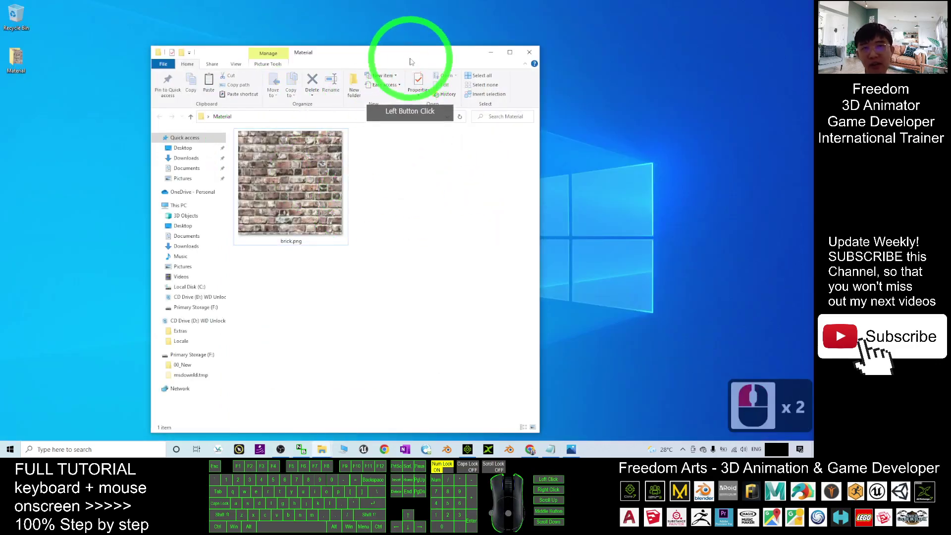
drag(410, 61, 323, 48)
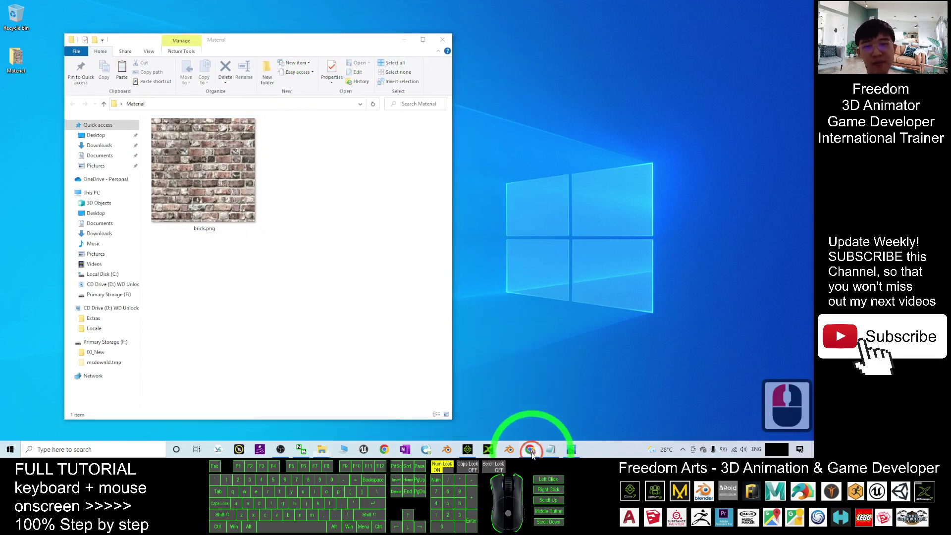
Step: Switch to NormalMap-Online in Chrome and load brick.png from the Material folder as the 3D preview's diffuse map
click(530, 449)
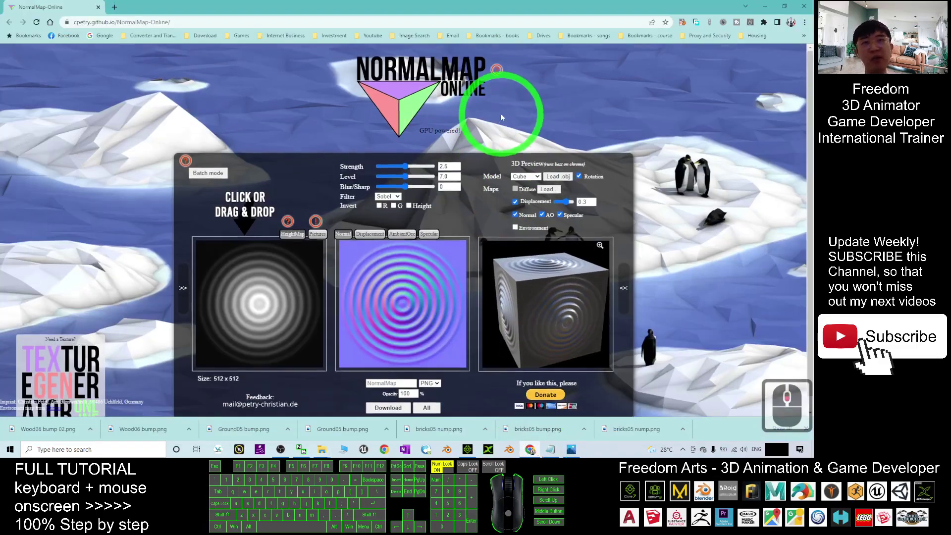
scroll(501, 116, down, 1)
drag(511, 5, 463, 1)
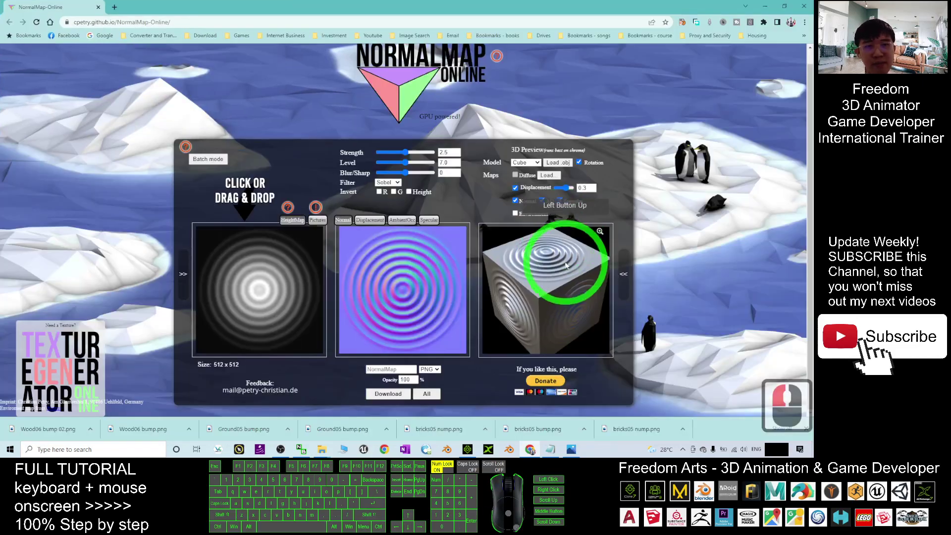
click(549, 176)
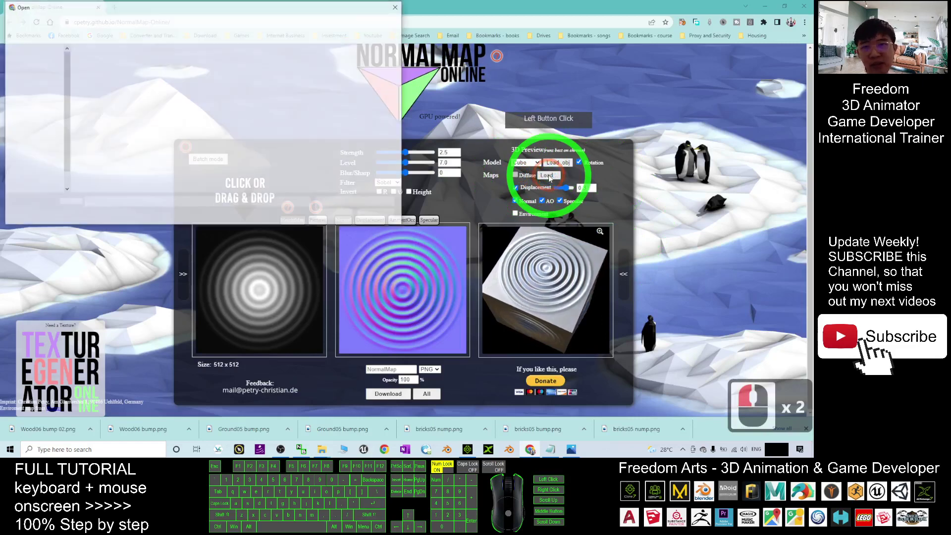
click(30, 99)
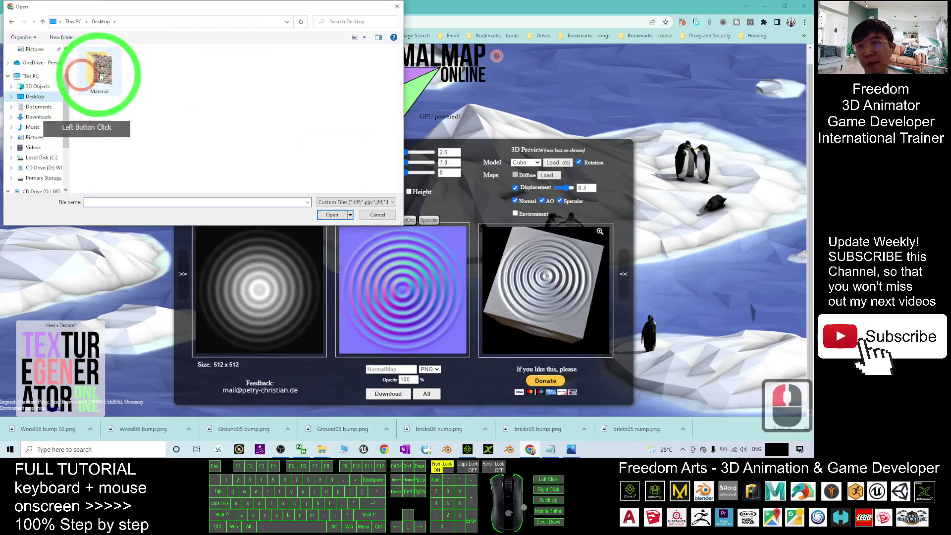
double_click(96, 72)
click(98, 75)
double_click(97, 75)
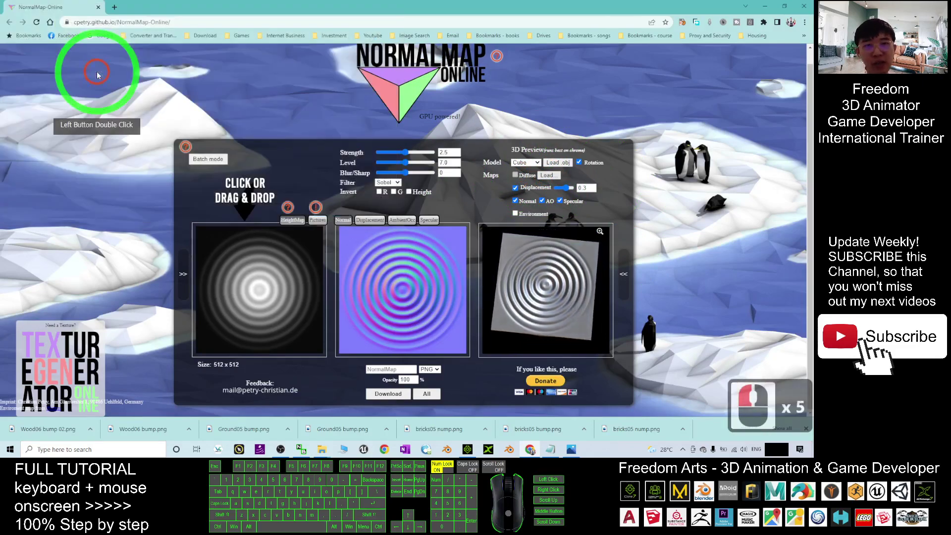
mouse_move(587, 276)
mouse_down()
mouse_move(563, 285)
mouse_move(601, 257)
mouse_move(597, 272)
mouse_up()
Step: Load brick.png from the Material folder window into NormalMap-Online as the height map source picture, and maximize the browser again
drag(569, 4, 528, 22)
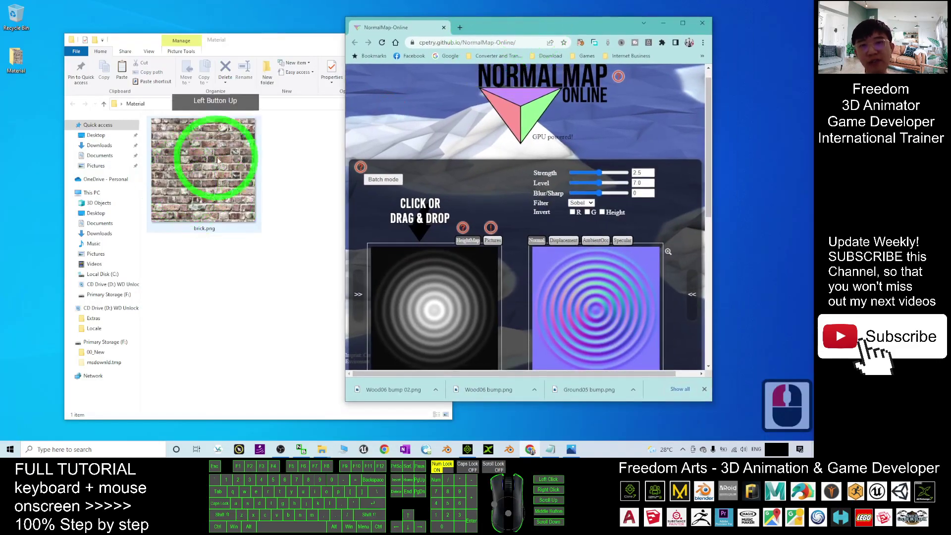
drag(201, 183, 425, 299)
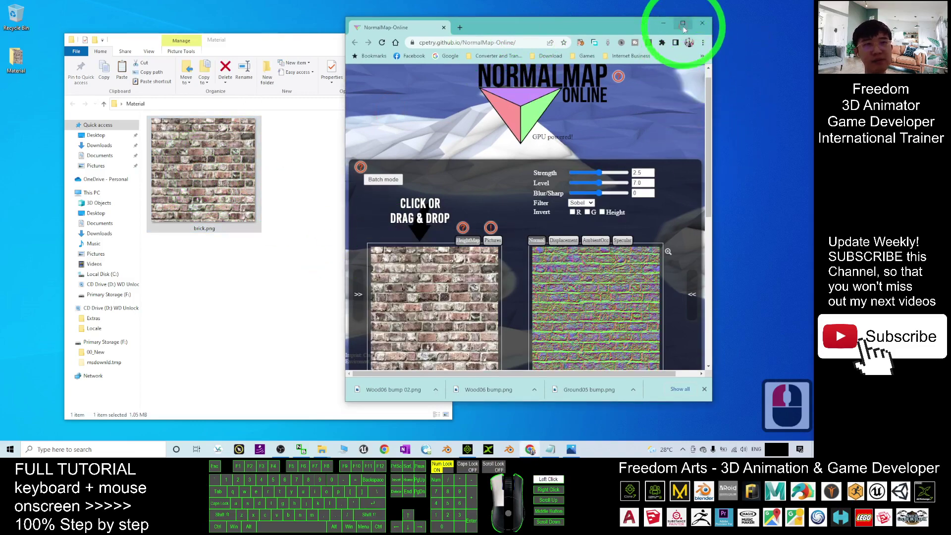
click(683, 24)
Step: Lower the normal map's Strength to 0.5, checking the relief on the 3D preview cube
scroll(557, 274, up, 5)
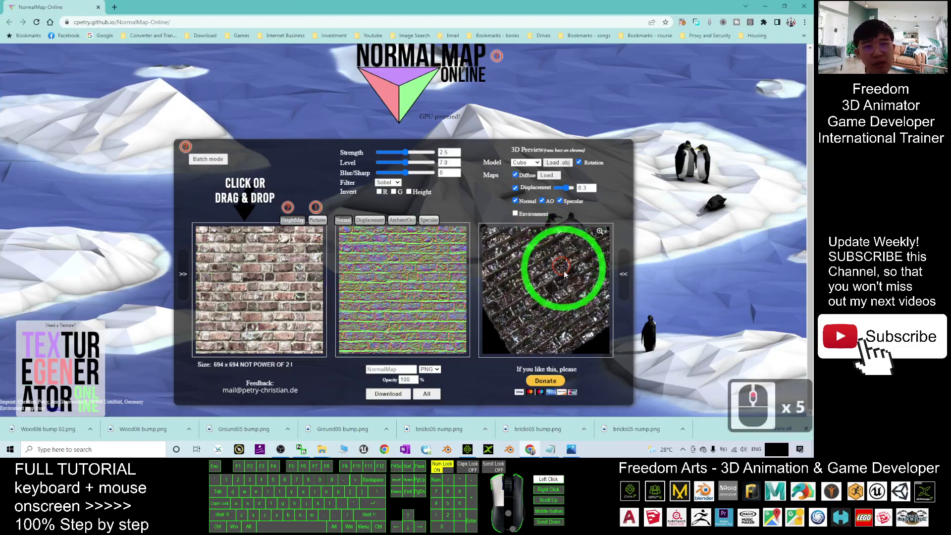
mouse_move(566, 276)
mouse_down()
mouse_move(578, 310)
mouse_move(573, 274)
mouse_move(584, 262)
mouse_move(593, 278)
mouse_move(573, 287)
mouse_move(574, 269)
mouse_move(548, 277)
mouse_move(538, 255)
mouse_move(556, 248)
mouse_move(569, 260)
mouse_up()
scroll(545, 265, up, 18)
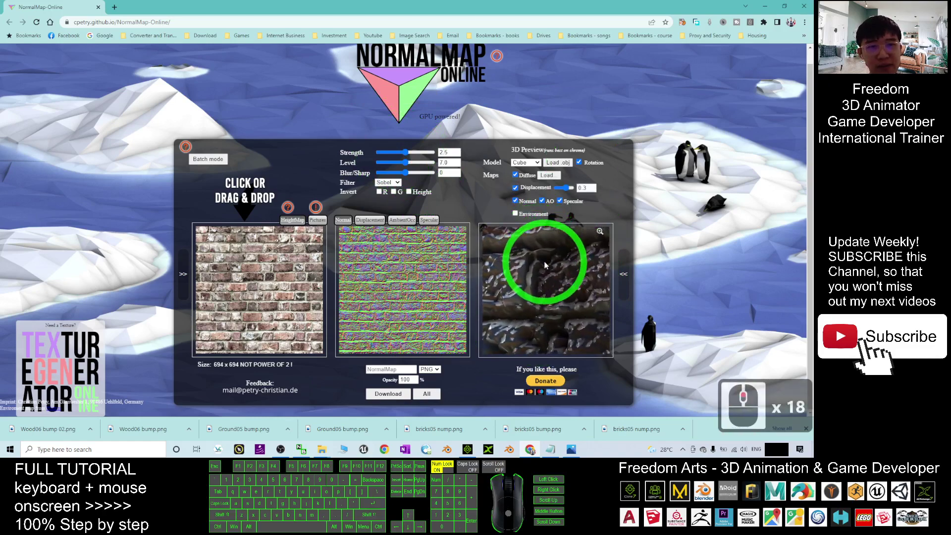
scroll(554, 249, down, 3)
click(559, 263)
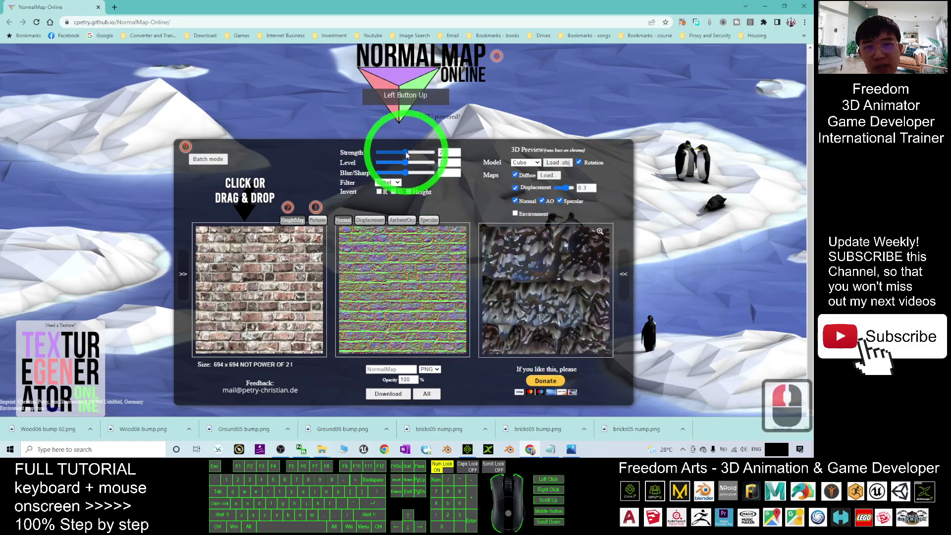
drag(407, 154, 385, 154)
scroll(578, 257, down, 17)
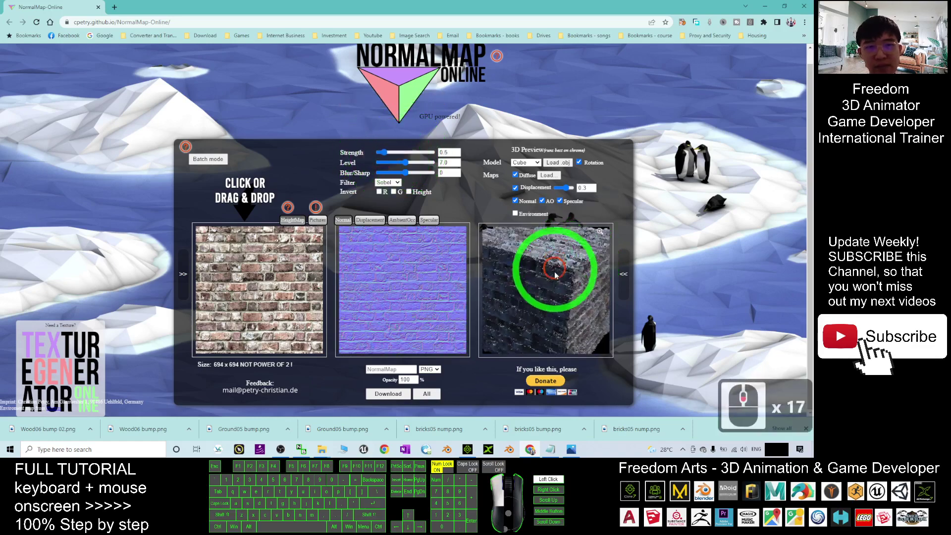
drag(555, 278, 557, 255)
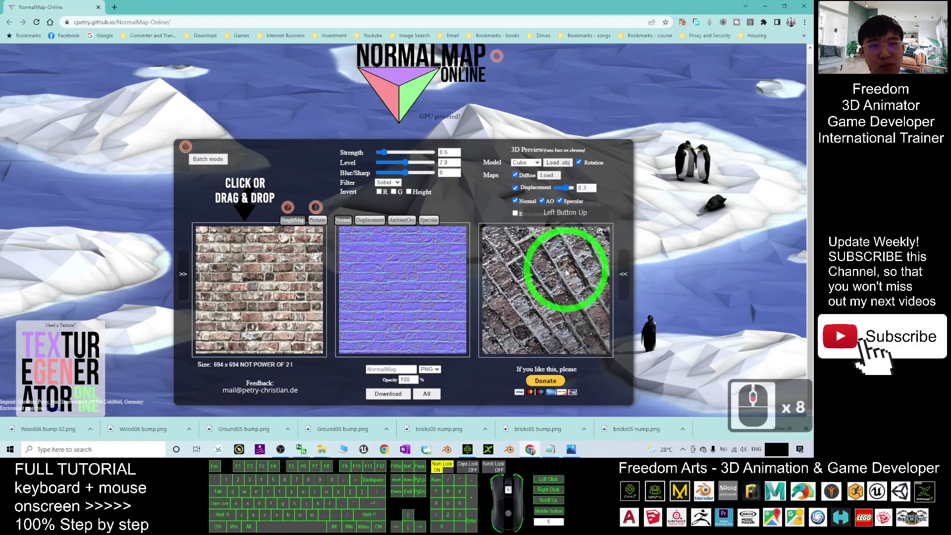
Step: Turn on the Height inversion of the normal map, toggling it to compare the brick relief in the preview
click(410, 192)
drag(533, 309, 545, 274)
scroll(569, 276, up, 12)
click(409, 193)
click(410, 192)
Step: Examine the relief of the bricks and mortar joints on the 3D preview cube from several angles and distances
drag(594, 289, 572, 289)
scroll(569, 263, down, 5)
scroll(570, 266, down, 16)
scroll(580, 273, up, 16)
scroll(570, 289, up, 8)
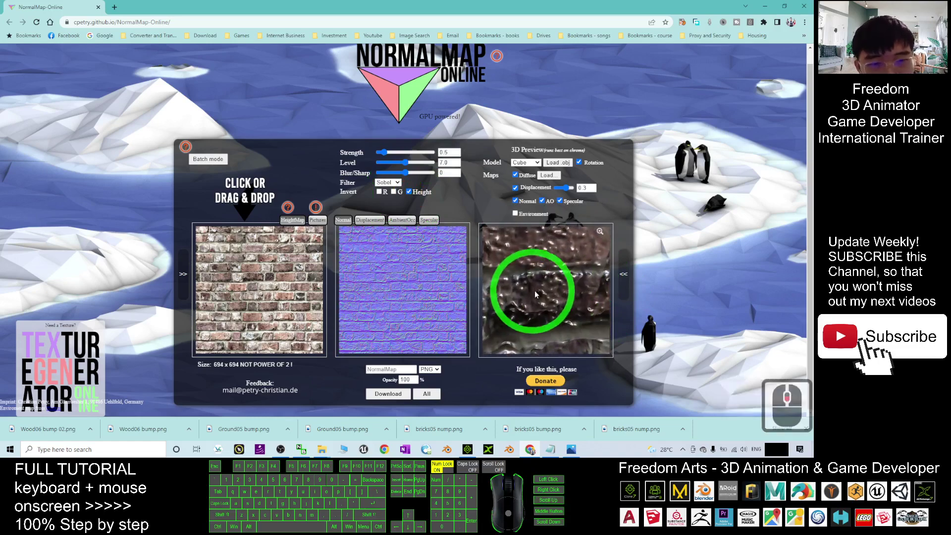
scroll(563, 288, up, 4)
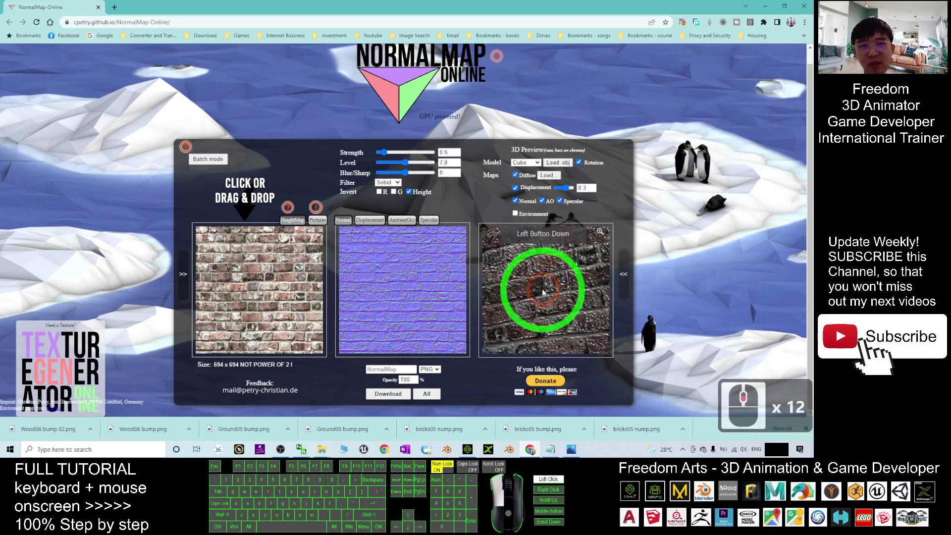
drag(537, 291, 545, 283)
scroll(545, 284, down, 6)
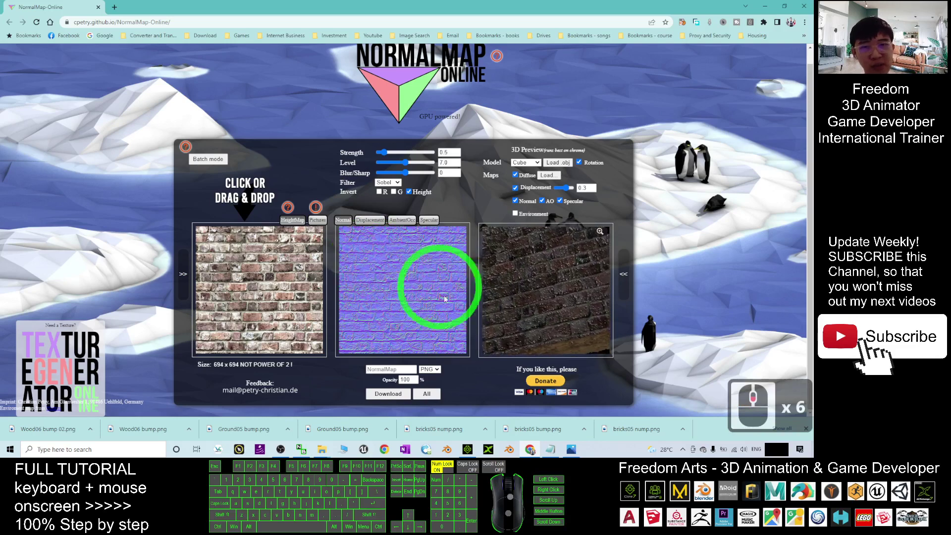
Step: Look through the displacement, ambient occlusion and specular maps, and return to the normal map
click(368, 220)
click(402, 221)
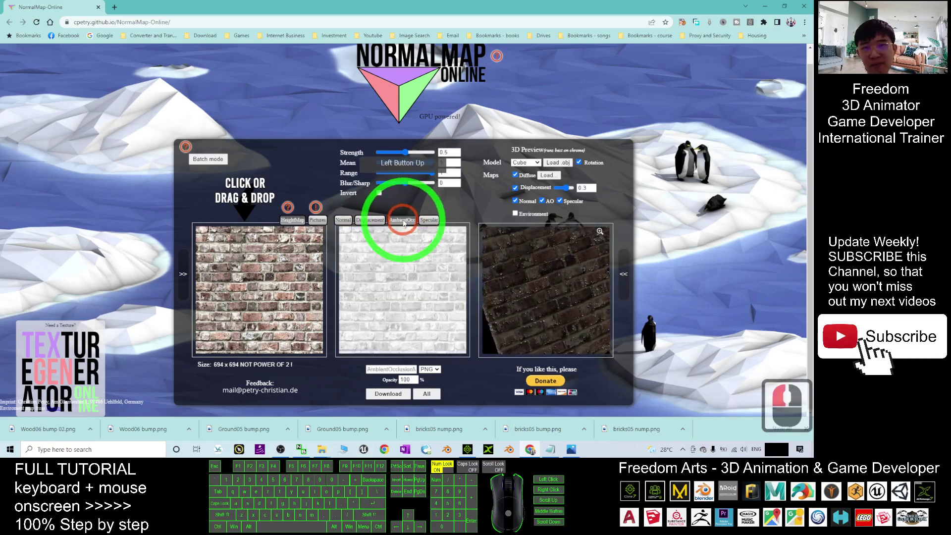
click(343, 220)
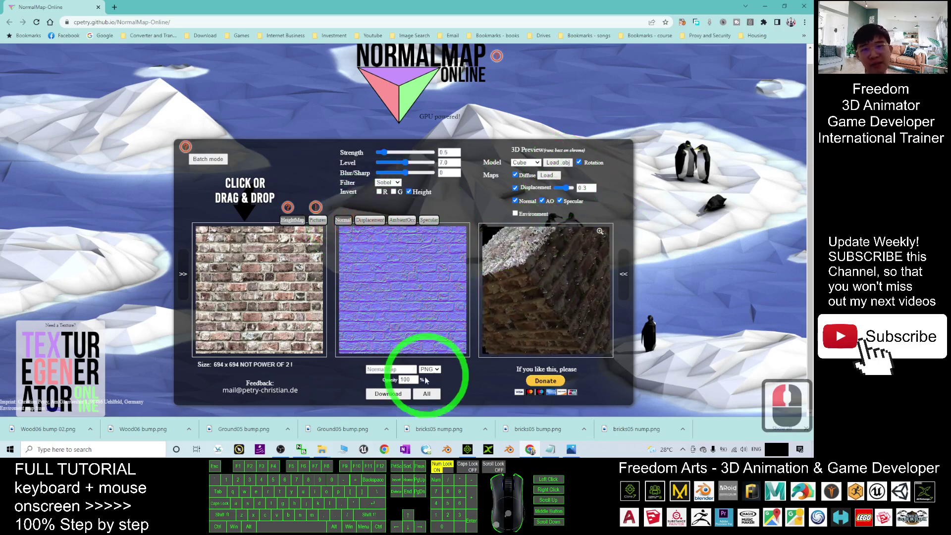
Step: Download the normal, displacement, ambient occlusion and specular maps as PNG, allowing multiple downloads, and show the files in their folder
click(406, 395)
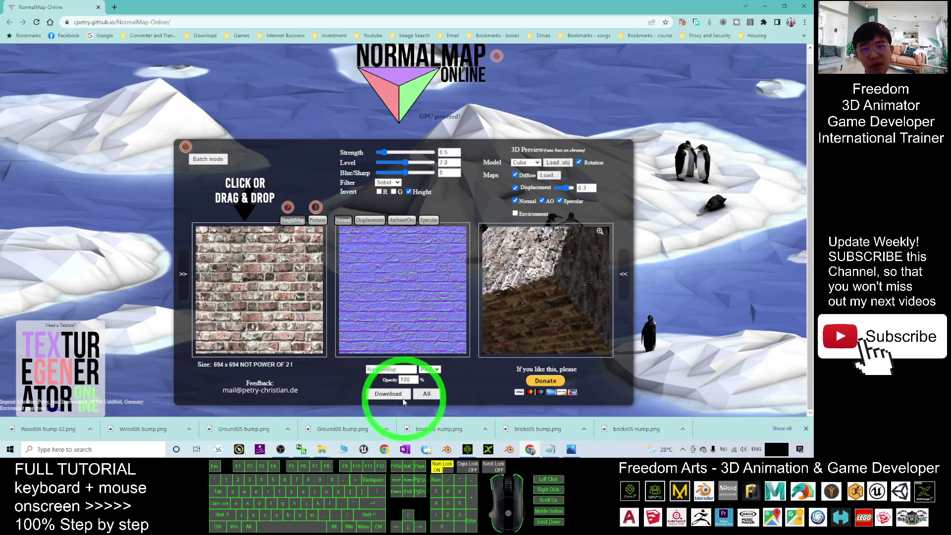
click(401, 397)
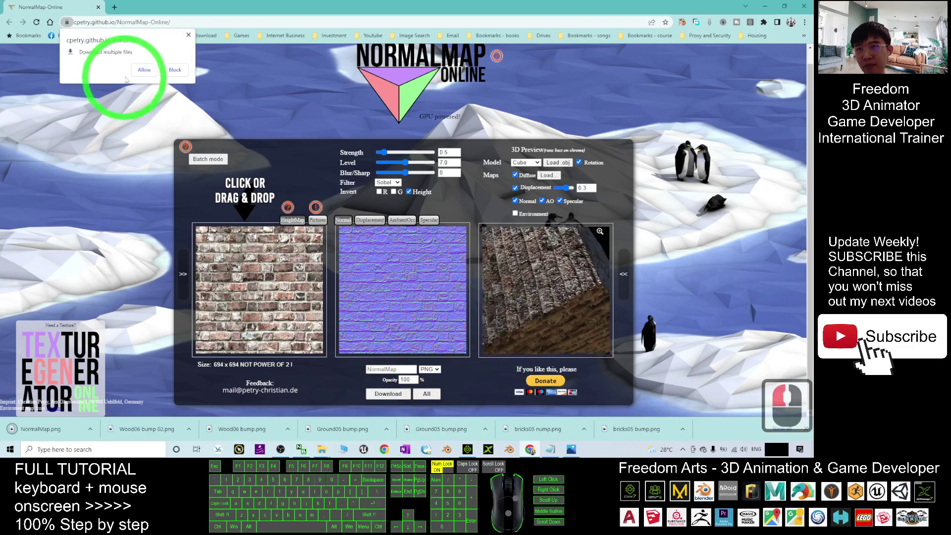
click(146, 71)
click(143, 70)
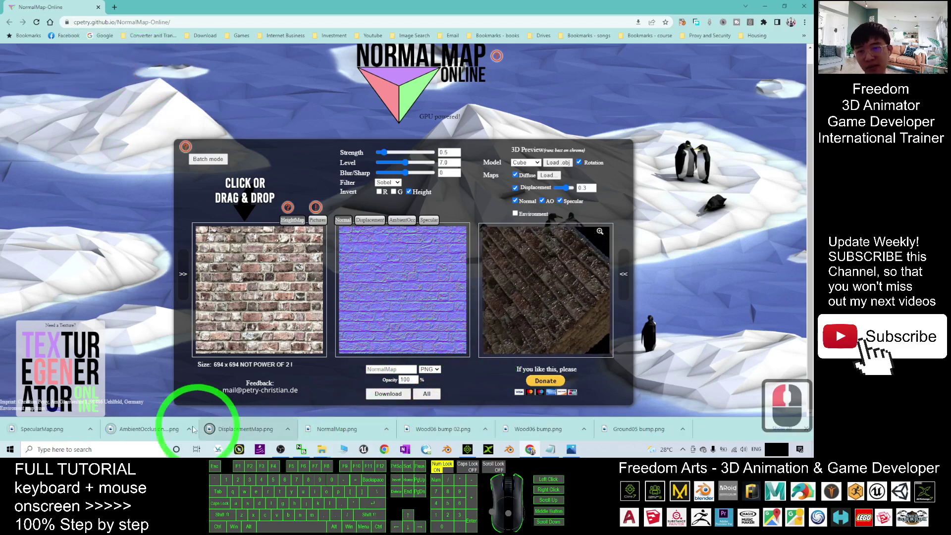
click(91, 429)
click(143, 387)
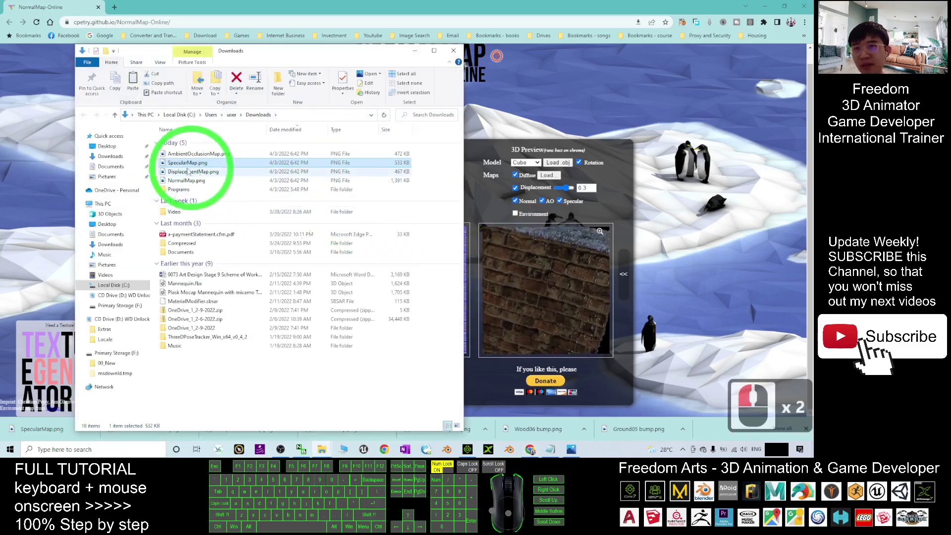
Step: Move AmbientOcclusionMap.png, SpecularMap.png, DisplacementMap.png and NormalMap.png from Downloads into the Material folder
drag(158, 149, 195, 180)
right_click(176, 161)
click(156, 154)
right_click(178, 156)
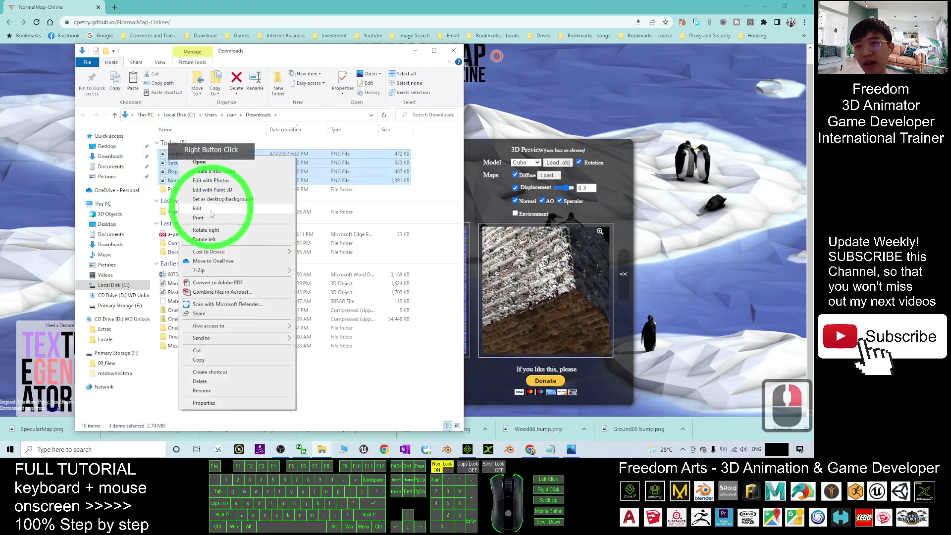
click(200, 351)
click(523, 43)
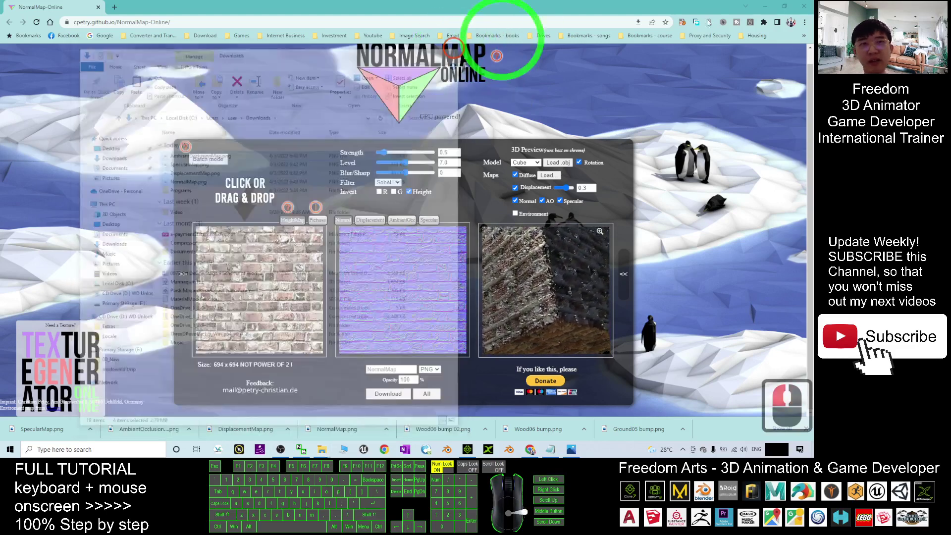
click(745, 7)
click(329, 206)
key(ctrl+v)
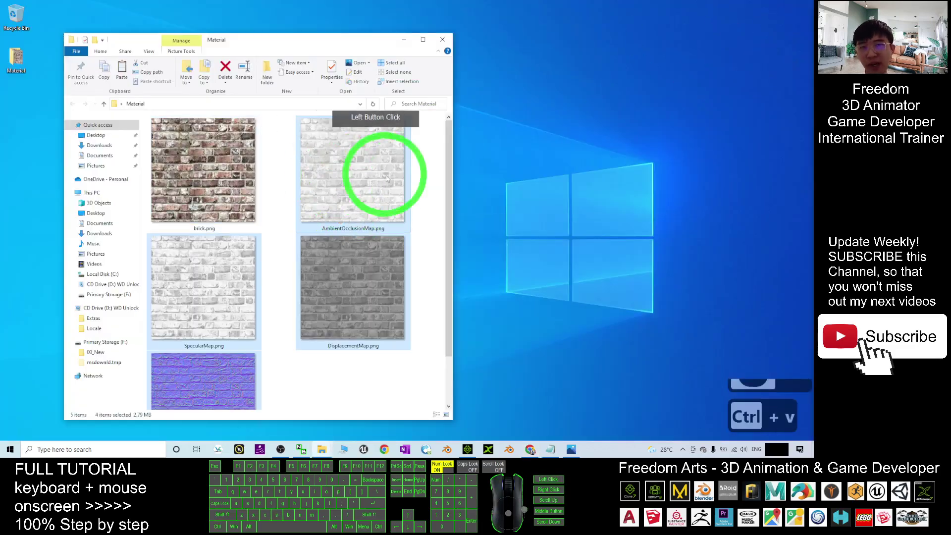
Step: Look through the normal, specular, ambient occlusion and displacement maps in the Material folder
scroll(391, 260, down, 1)
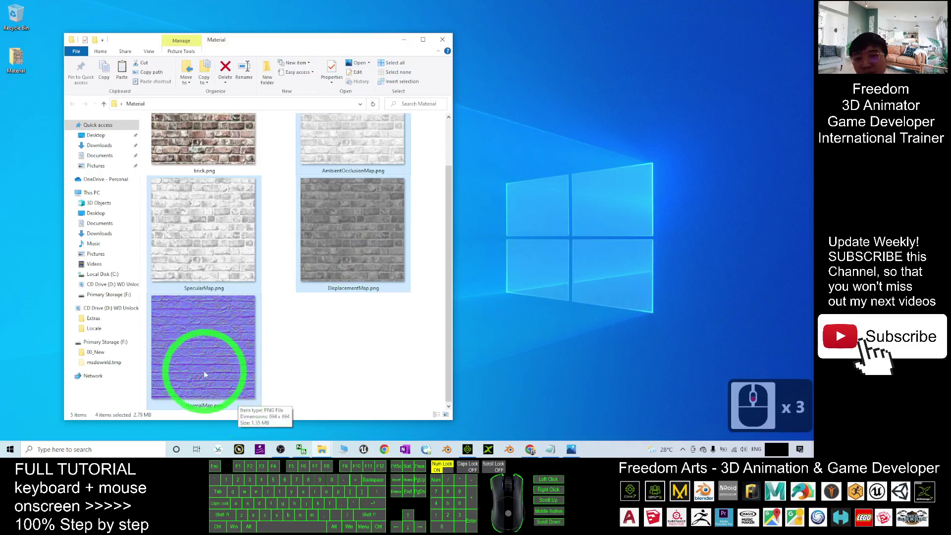
scroll(382, 238, up, 1)
click(205, 301)
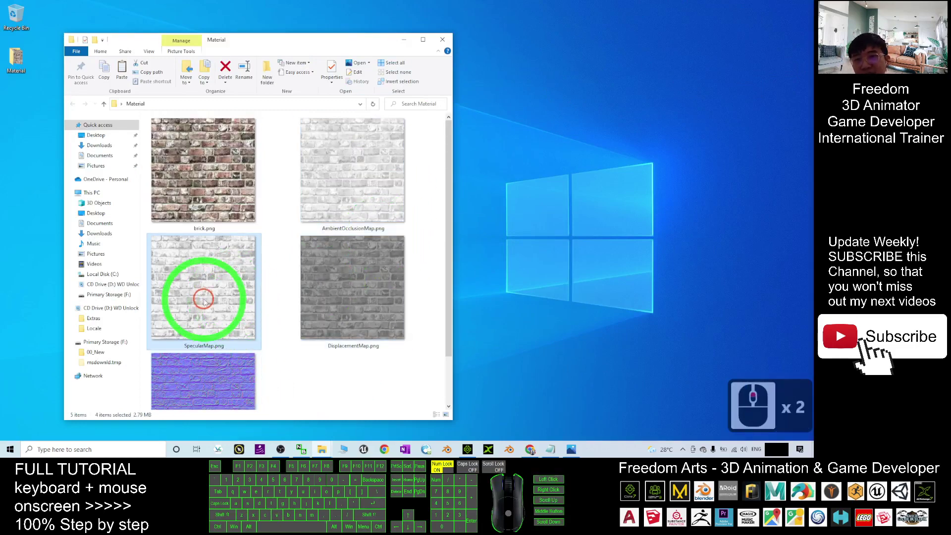
click(365, 200)
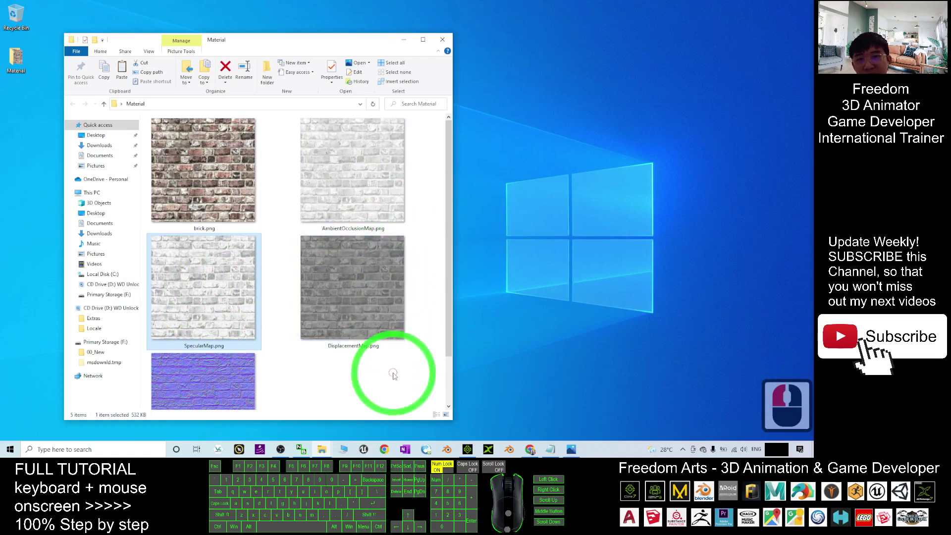
click(368, 308)
click(369, 308)
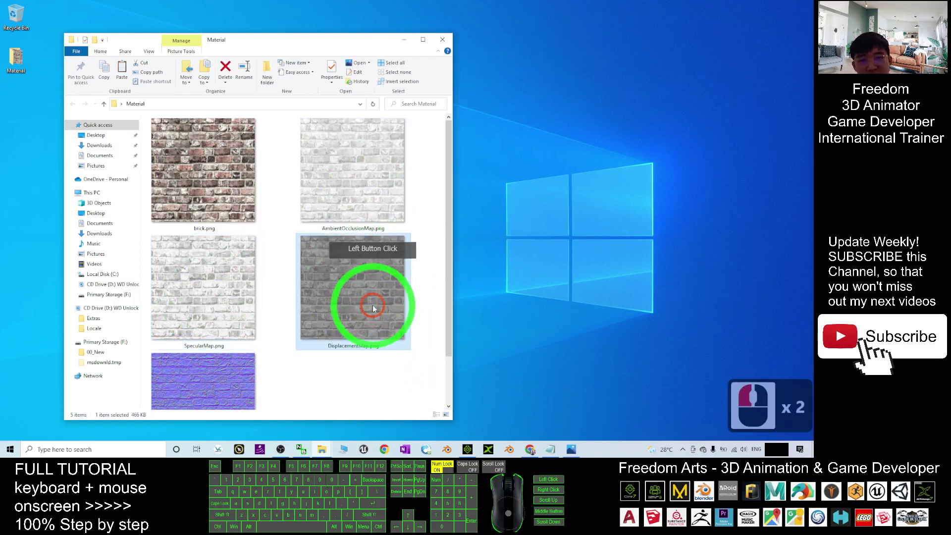
Step: Switch to iClone 7 and assign NormalMap.png from the Material folder to the cube material's Bump channel
click(469, 449)
scroll(503, 198, down, 7)
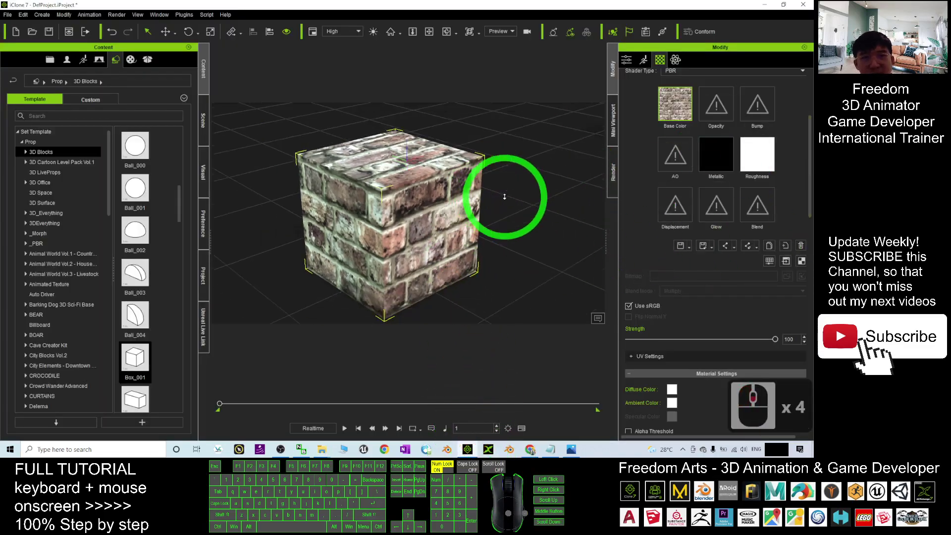
click(326, 455)
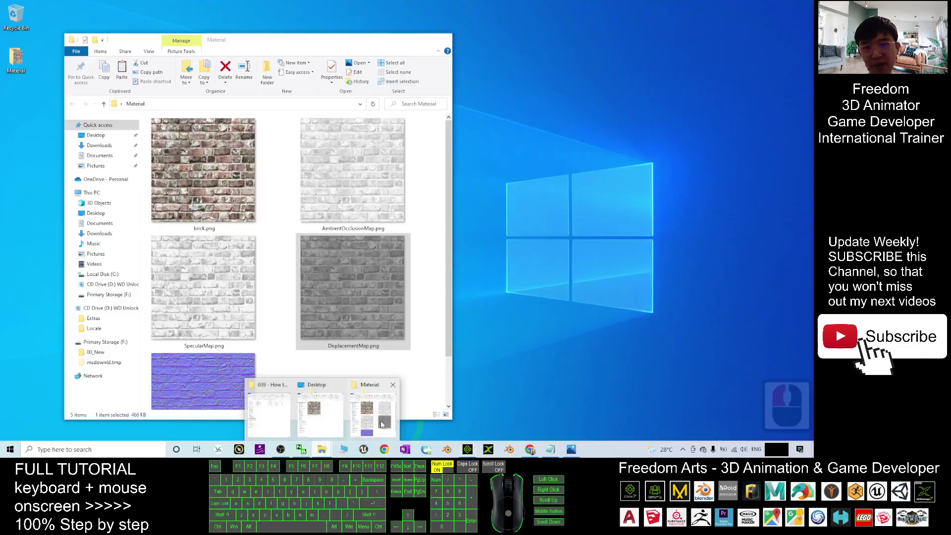
click(372, 416)
scroll(725, 153, up, 2)
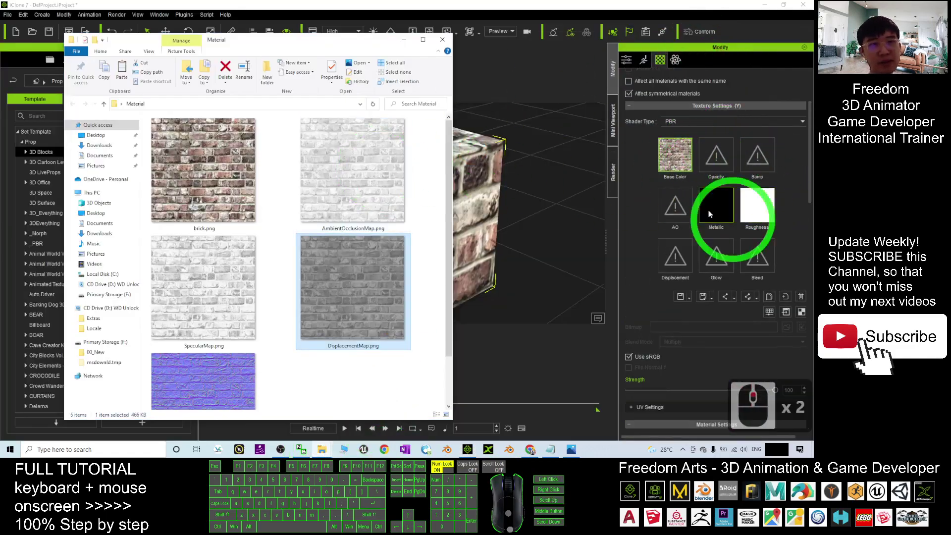
scroll(246, 327, down, 1)
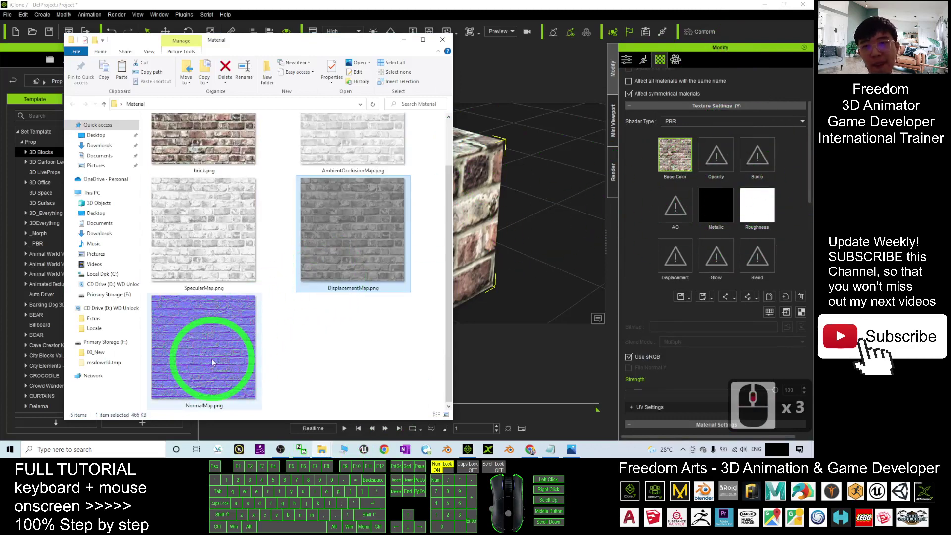
drag(212, 363, 759, 151)
click(494, 3)
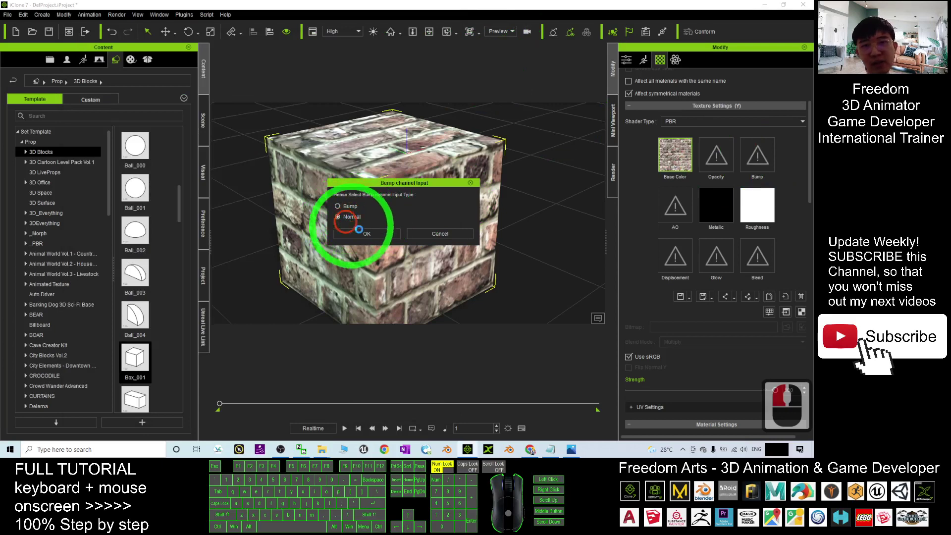
click(363, 234)
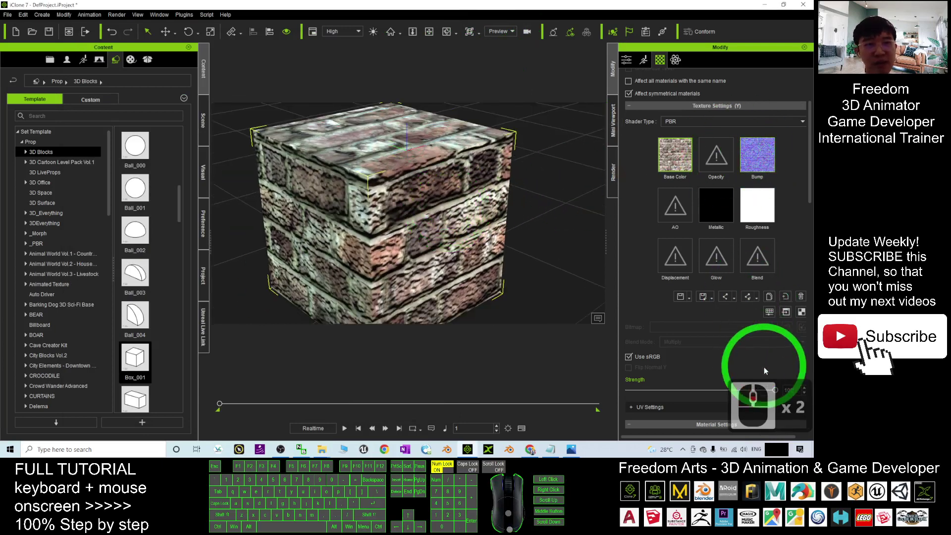
Step: Select the cube material's Bump channel and set its Strength to 71
drag(776, 390, 813, 390)
double_click(759, 232)
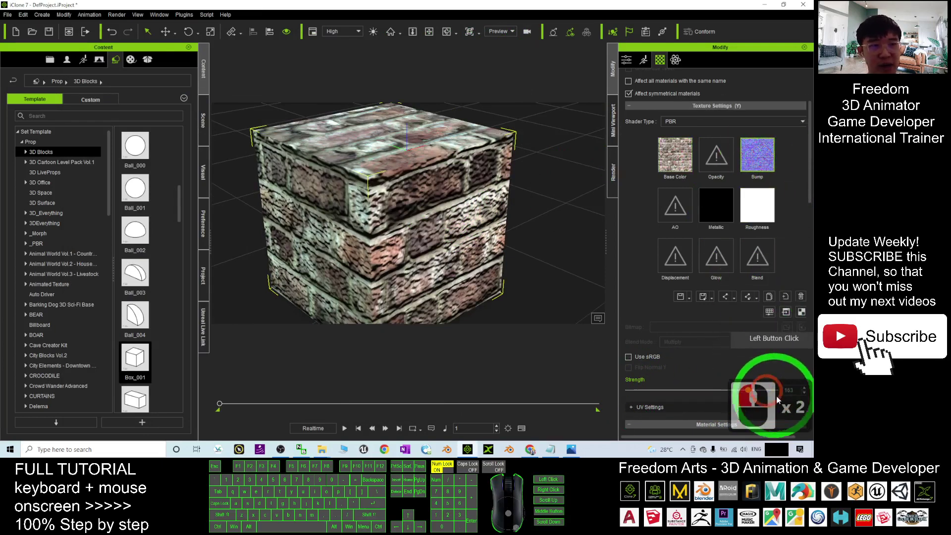
drag(704, 391, 681, 390)
Step: Assign NormalMap.png from the Material folder to the Bump channel again, with Normal as the input type
click(322, 447)
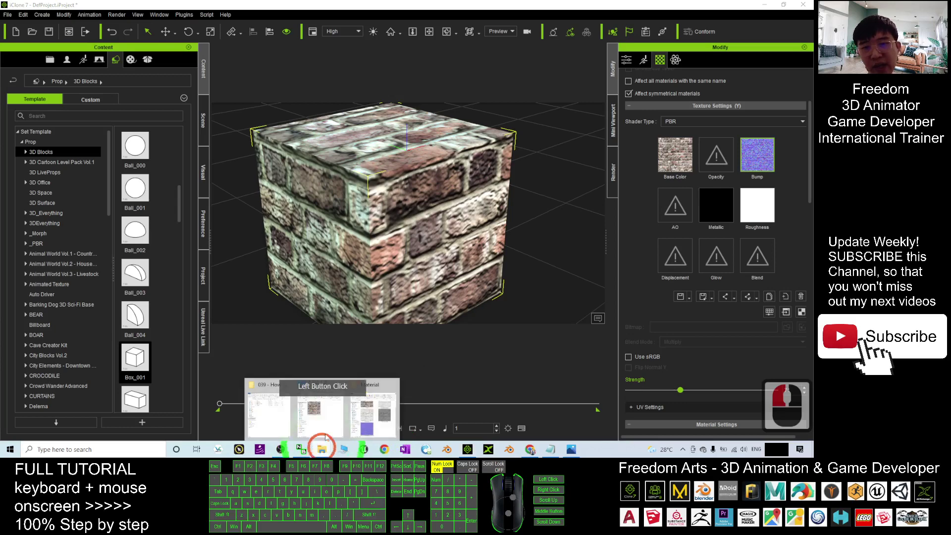
click(370, 415)
click(268, 340)
drag(267, 340, 759, 152)
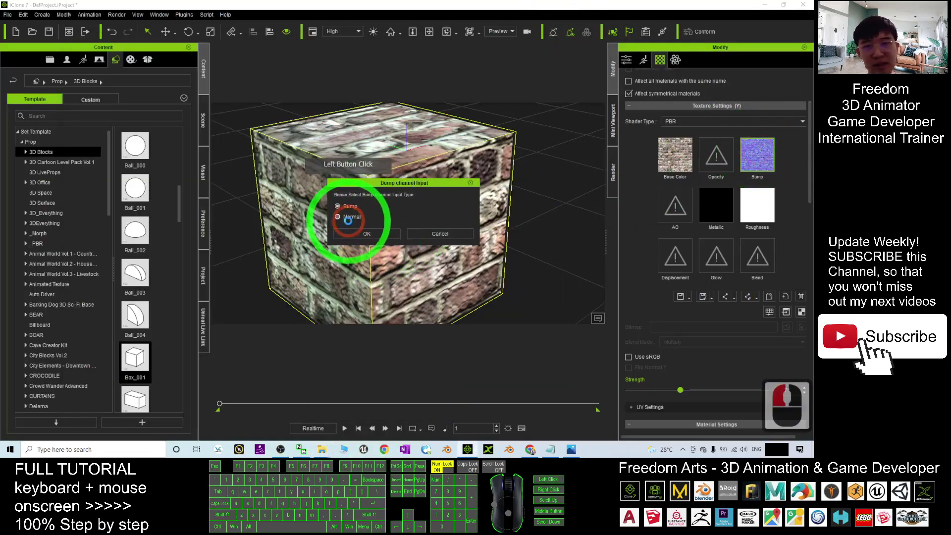
click(363, 233)
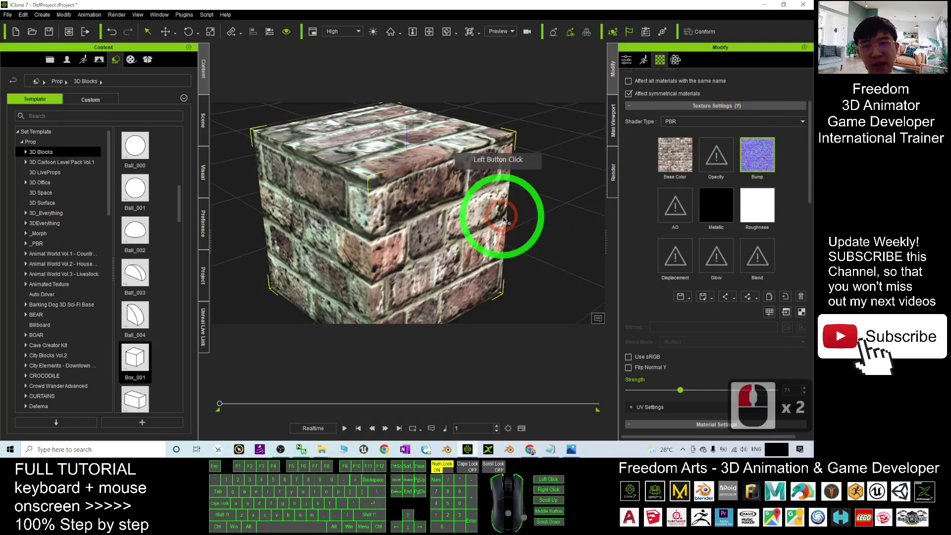
Step: Set the Strength of the Bump channel to 115, checking the brick relief up close
scroll(436, 213, up, 2)
scroll(484, 213, down, 2)
drag(680, 394, 714, 389)
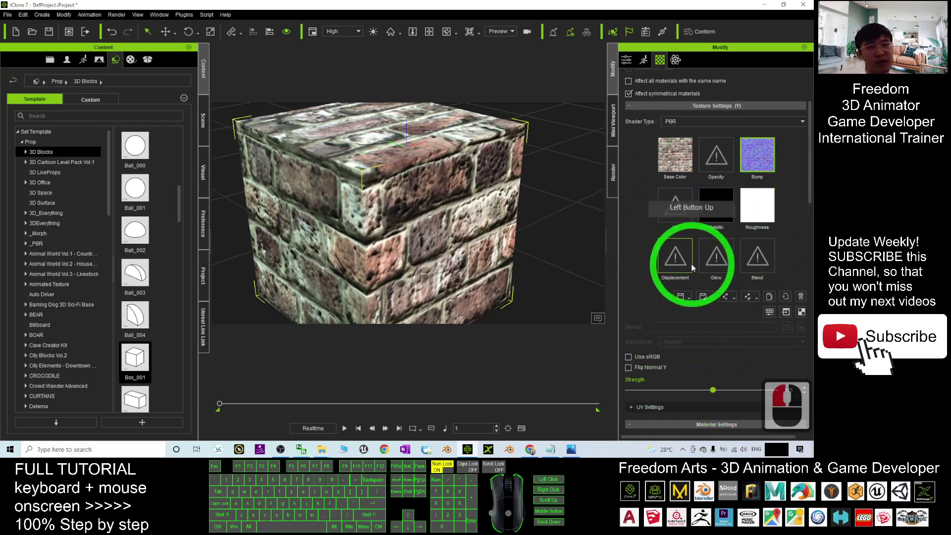
Step: Import DisplacementMap.png from the Material folder into the Displacement channel as Height Map (Grayscale)
click(327, 449)
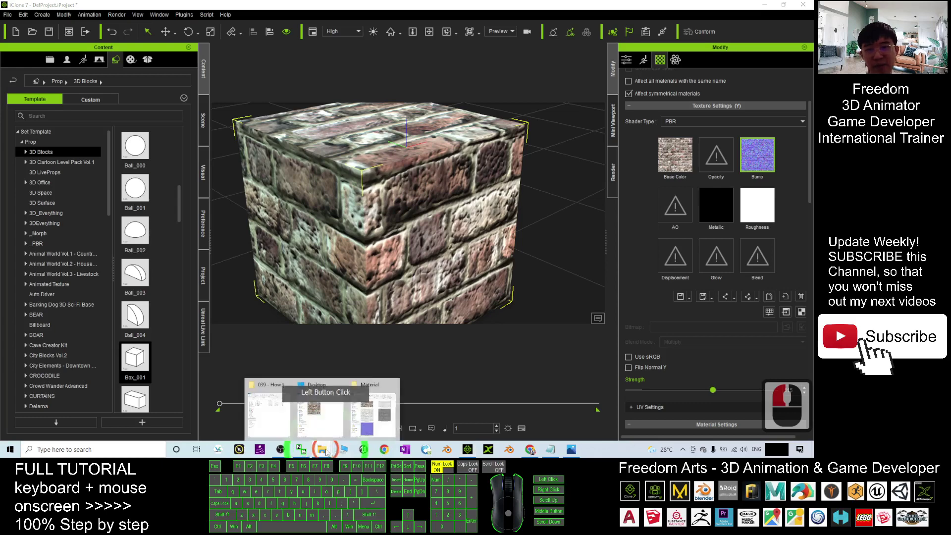
click(375, 405)
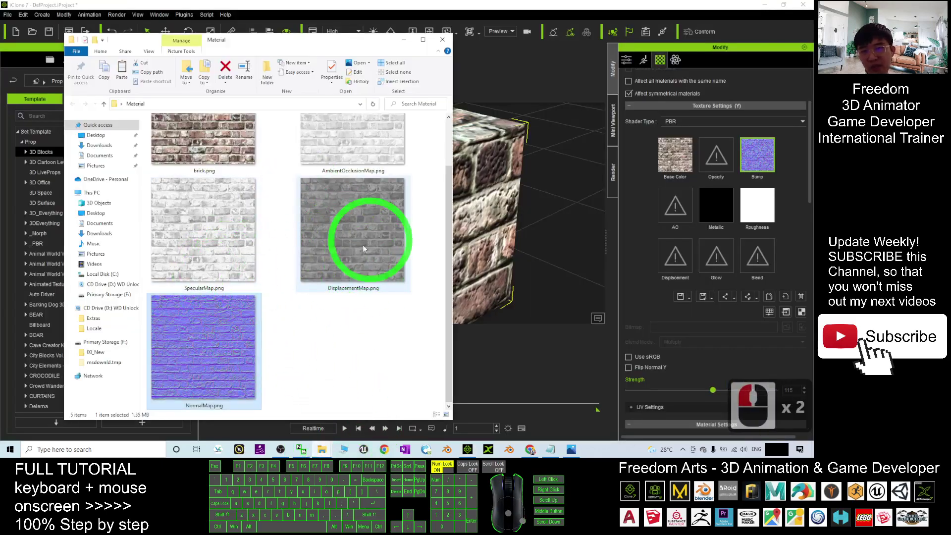
drag(353, 250, 675, 256)
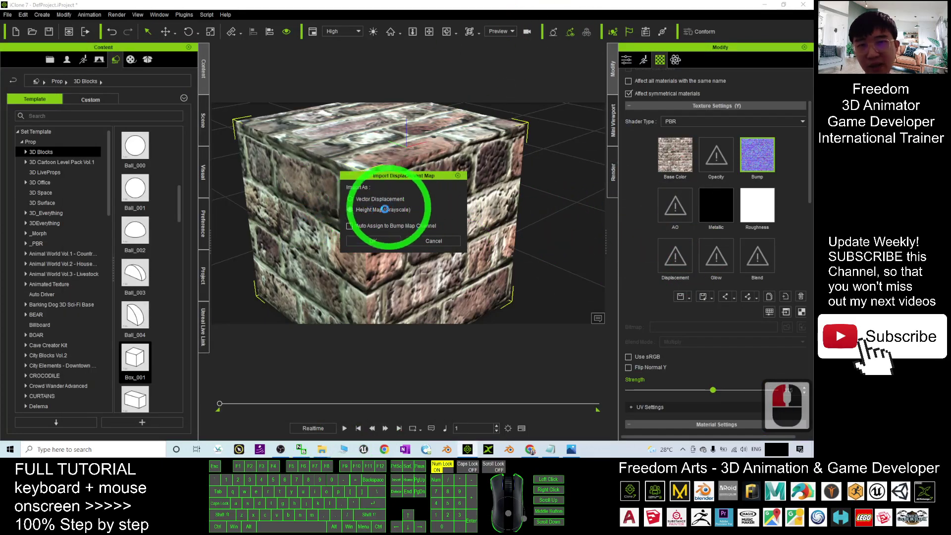
click(372, 246)
click(609, 232)
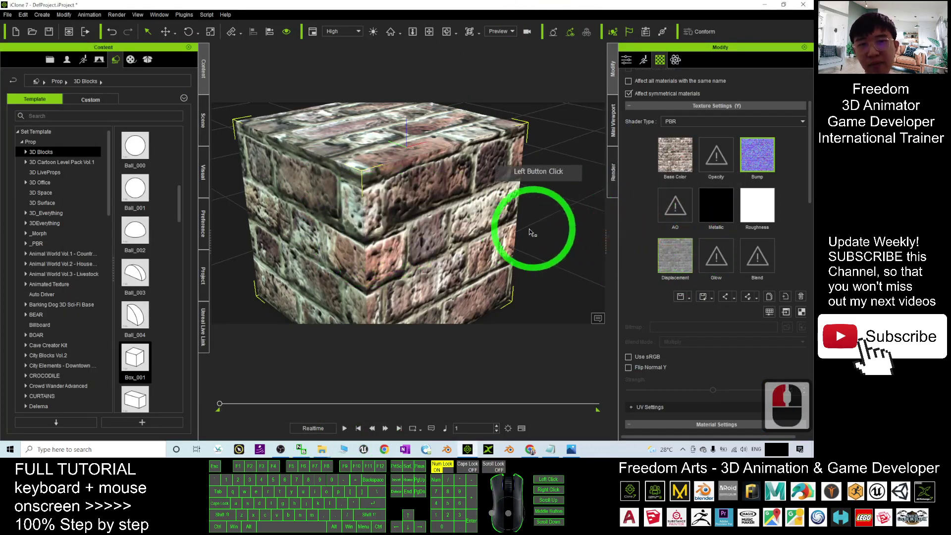
click(630, 260)
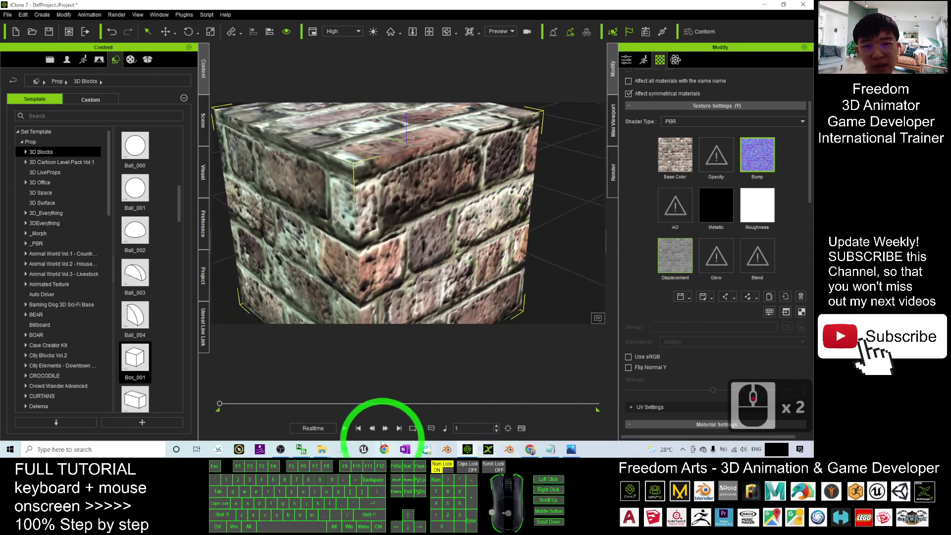
Step: Try importing DisplacementMap.png into the Displacement channel as Vector Displacement, examine the cube's edges, and undo the import
click(323, 450)
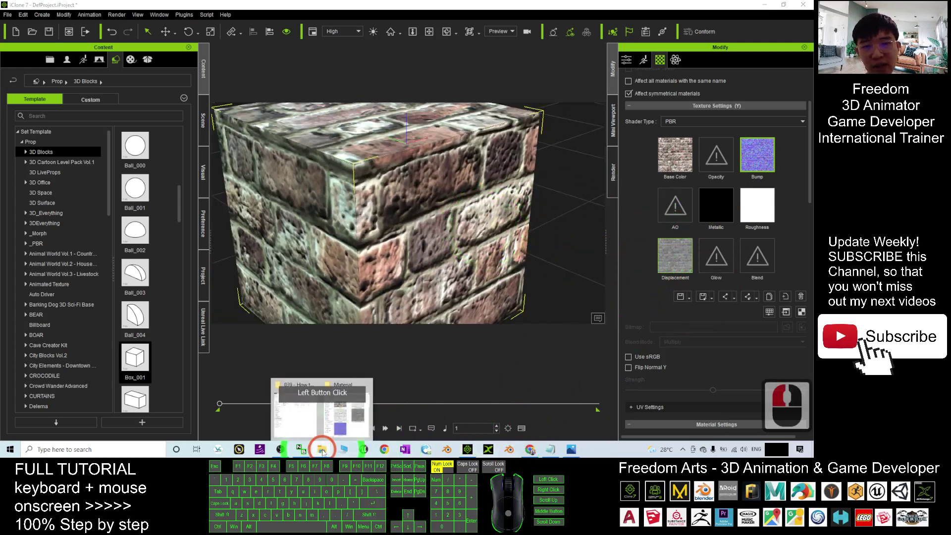
click(353, 417)
click(341, 280)
drag(311, 271, 688, 257)
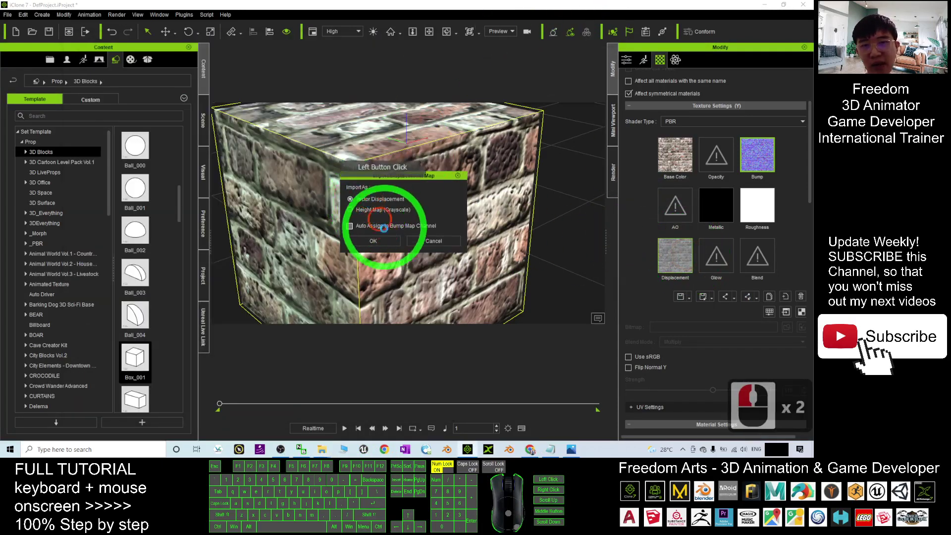
scroll(516, 218, down, 3)
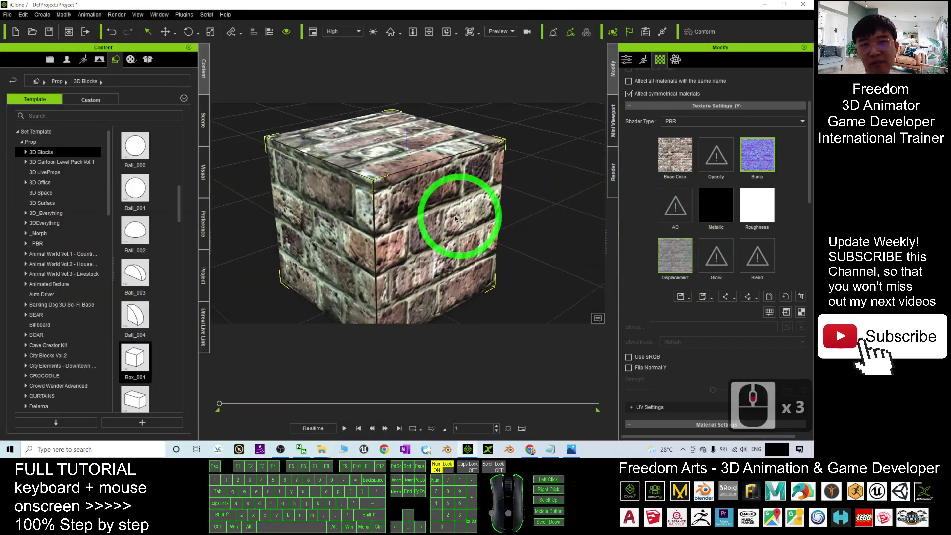
key(c)
drag(448, 216, 407, 204)
scroll(407, 204, up, 7)
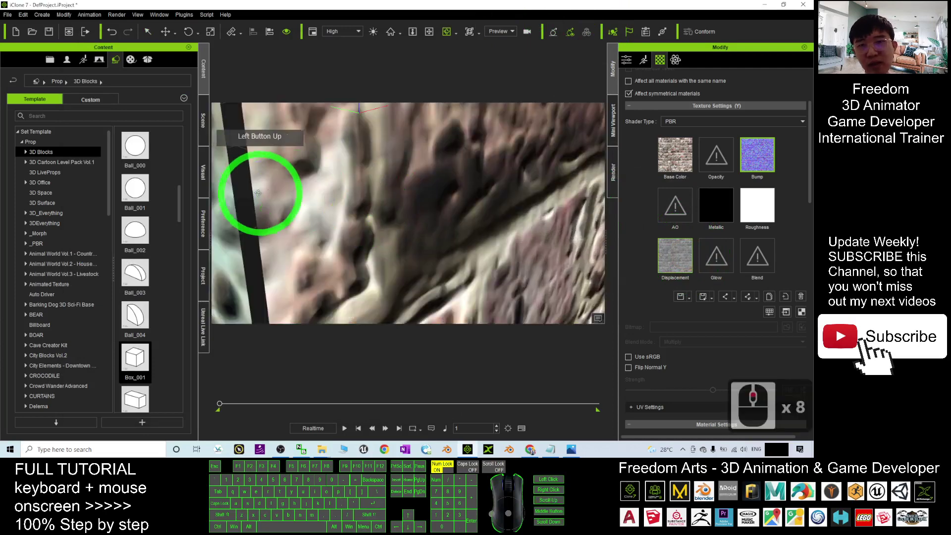
scroll(263, 189, down, 2)
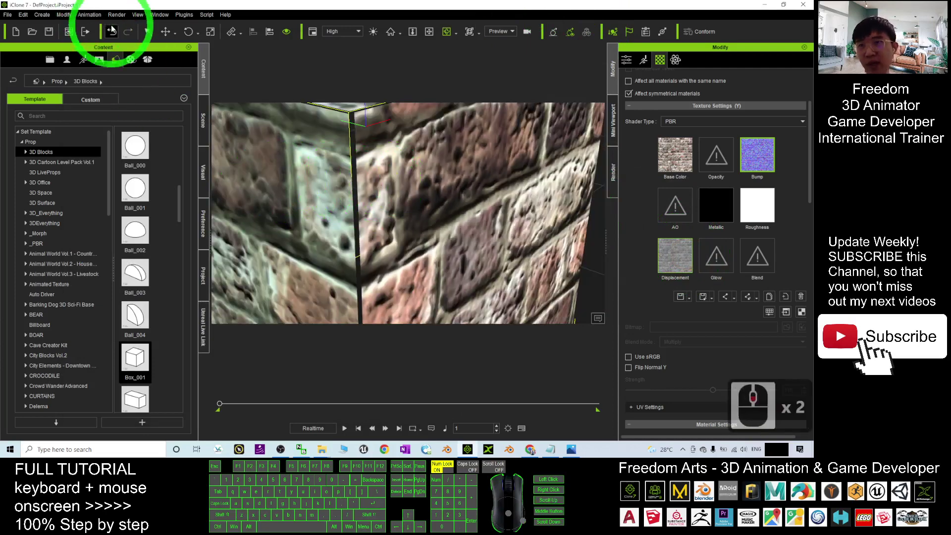
scroll(374, 157, down, 6)
key(c)
drag(468, 184, 451, 202)
Step: Select the Displacement channel and lower its Strength to -212, examining the cube's surface
click(687, 258)
scroll(686, 182, down, 4)
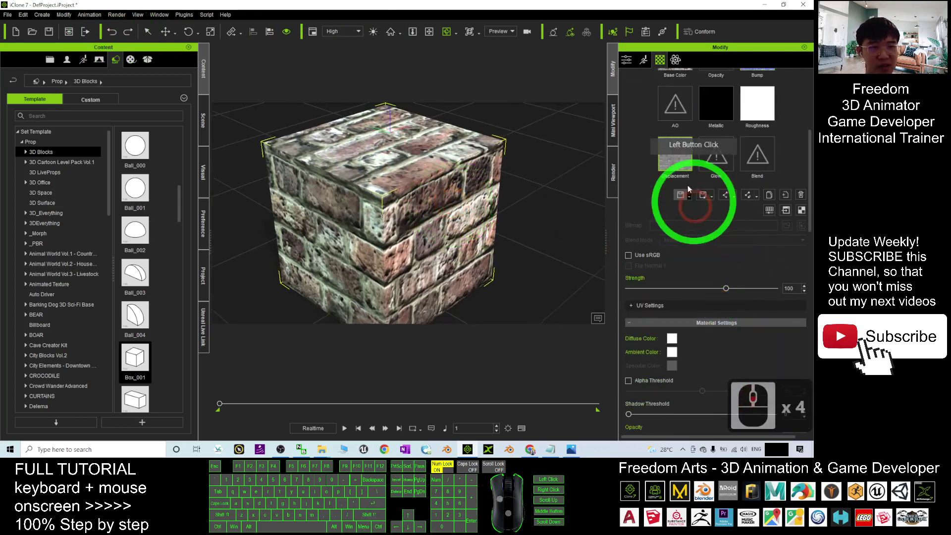
mouse_move(726, 288)
mouse_down()
mouse_move(696, 288)
mouse_move(833, 287)
mouse_move(616, 288)
mouse_move(408, 233)
mouse_move(570, 262)
mouse_up()
scroll(409, 233, up, 5)
scroll(405, 213, down, 2)
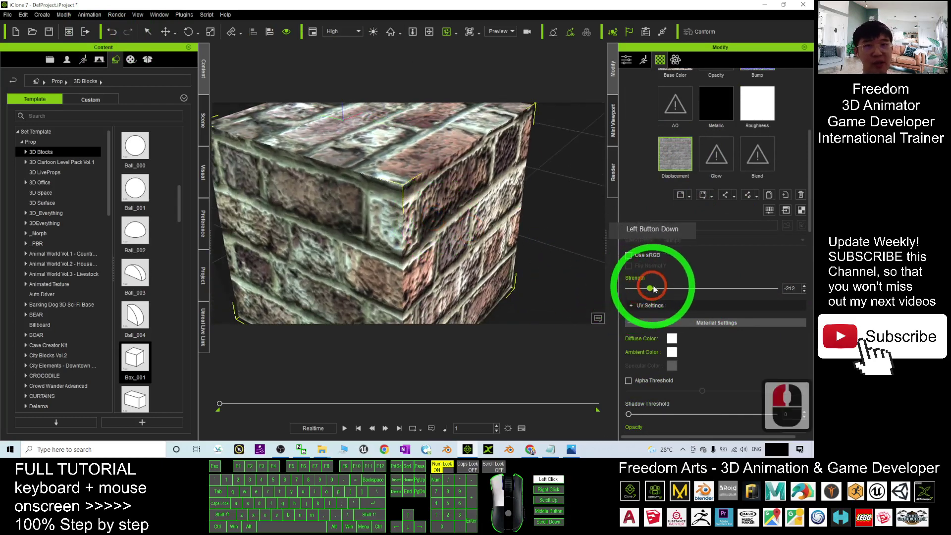
Step: Raise the Displacement channel's Strength to 281 and examine the brick relief around the cube's corner
mouse_move(654, 289)
mouse_down()
mouse_move(786, 290)
mouse_move(763, 291)
mouse_move(788, 298)
mouse_up()
scroll(483, 228, down, 3)
scroll(449, 206, up, 8)
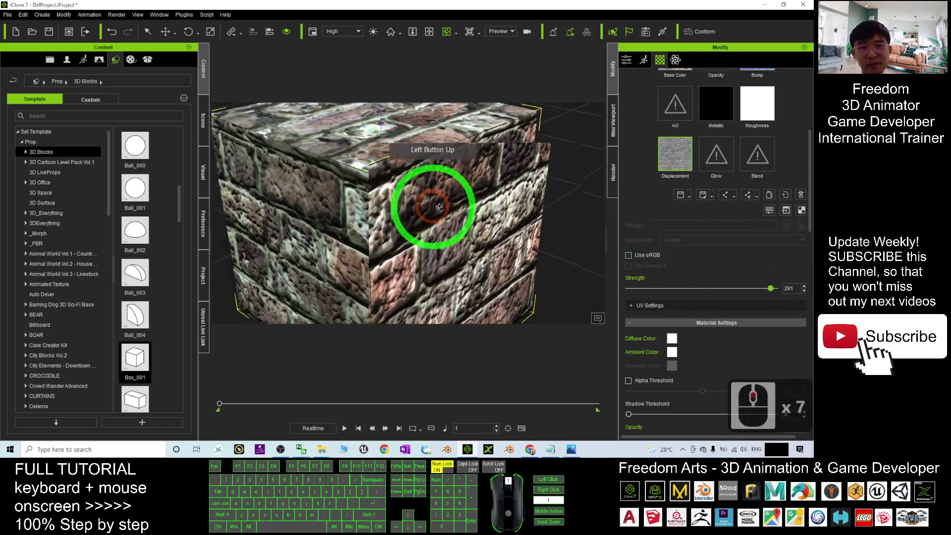
key(c)
key(c)
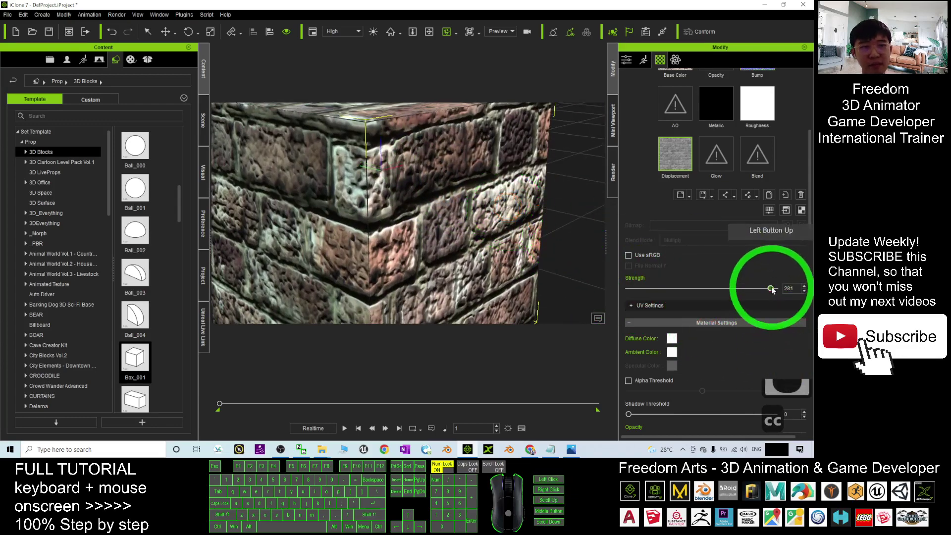
Step: Compare low and high Displacement Strength settings on the cube, then set the Strength to 0
drag(771, 288, 570, 288)
scroll(425, 218, down, 6)
click(639, 290)
drag(639, 290, 761, 291)
double_click(678, 295)
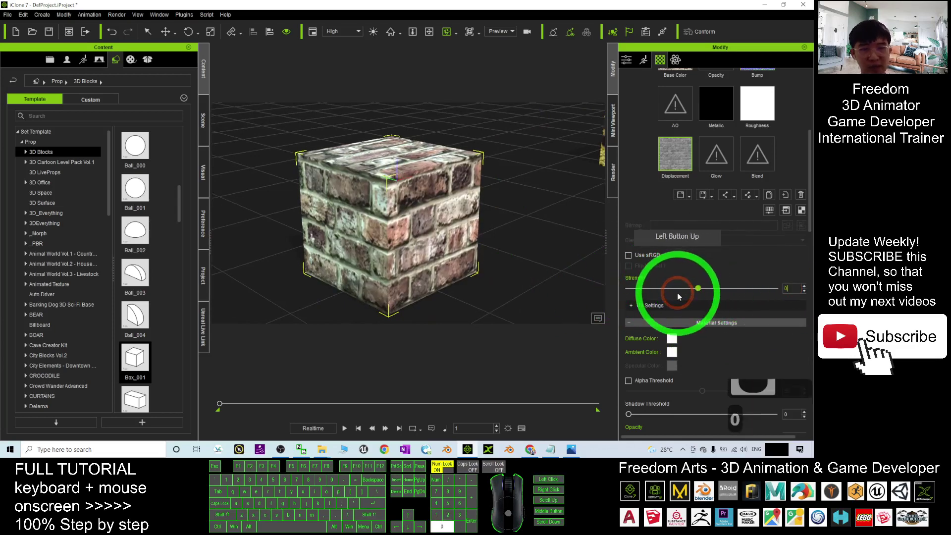
Step: Set the Displacement channel's Strength to 85 and examine the brick relief on the cube
scroll(389, 276, up, 4)
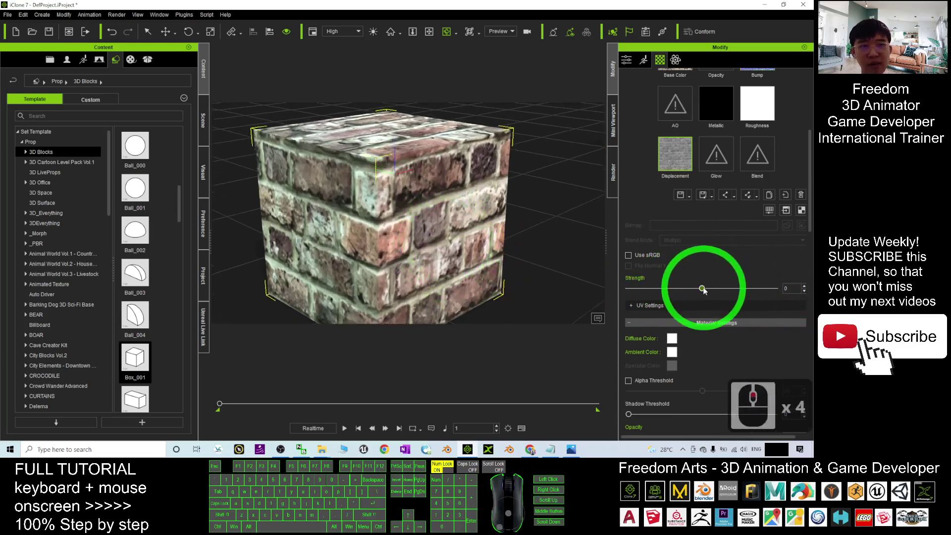
drag(702, 288, 725, 291)
scroll(446, 202, down, 5)
scroll(719, 226, up, 6)
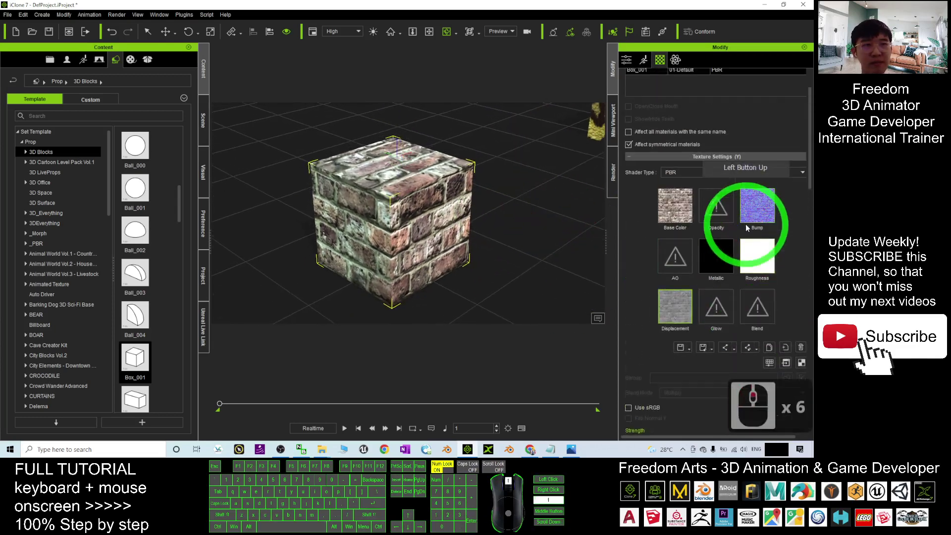
Step: Compare the Bump and Displacement channel settings, then remove the texture from the Displacement channel
click(801, 347)
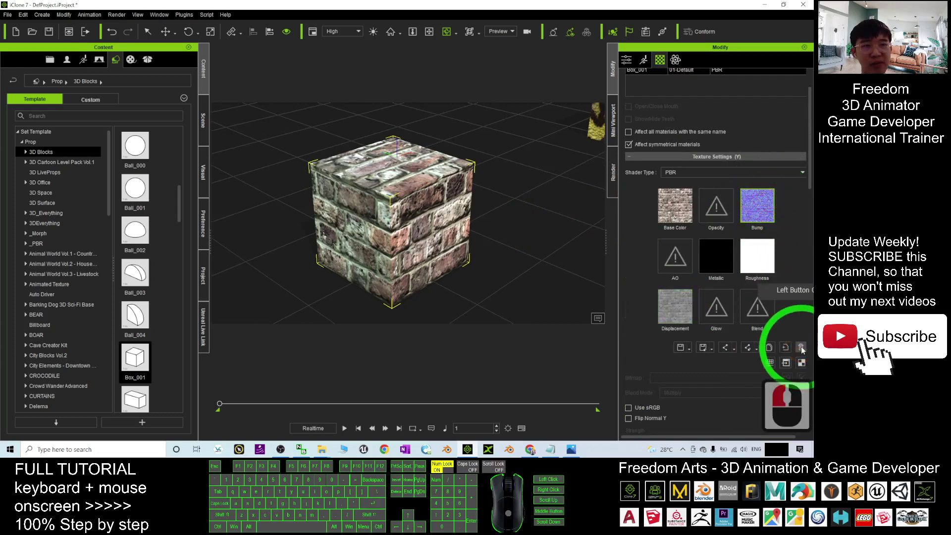
click(770, 204)
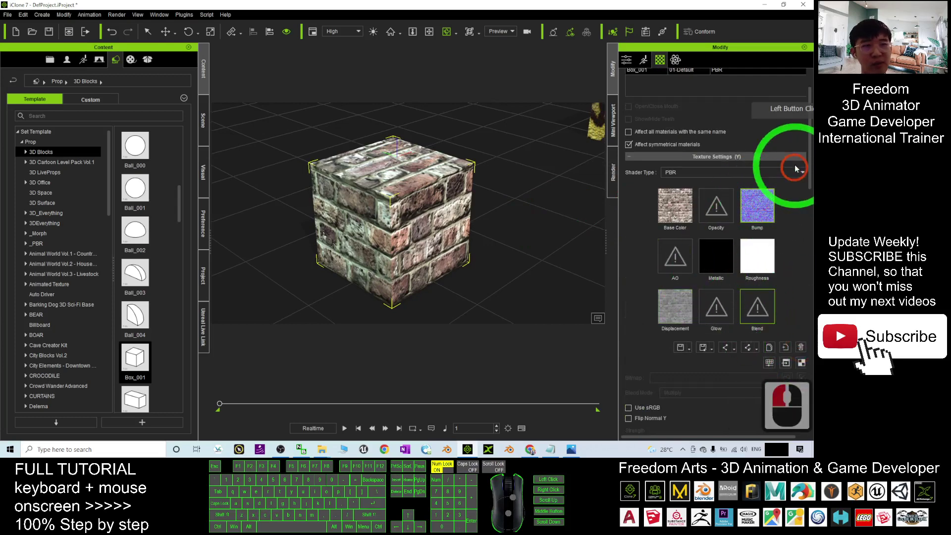
drag(813, 169, 755, 117)
click(679, 218)
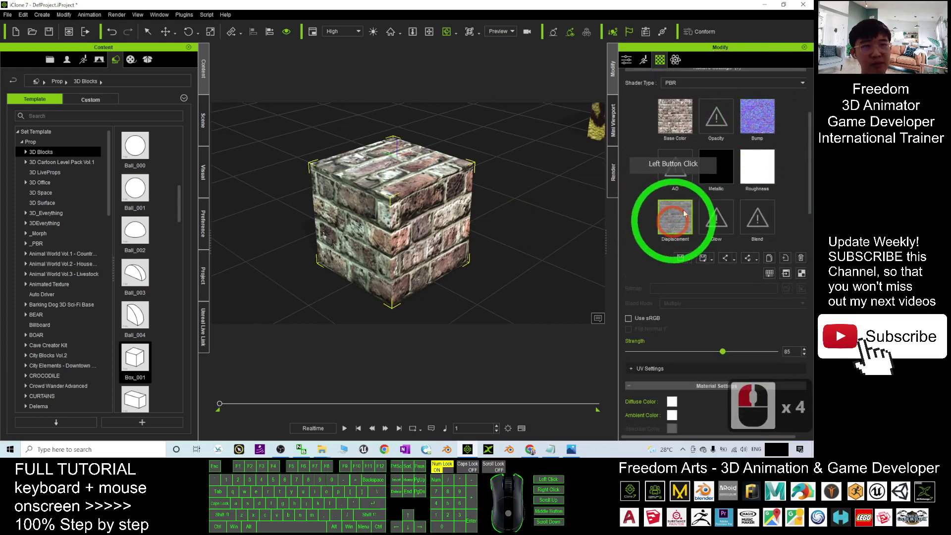
click(755, 119)
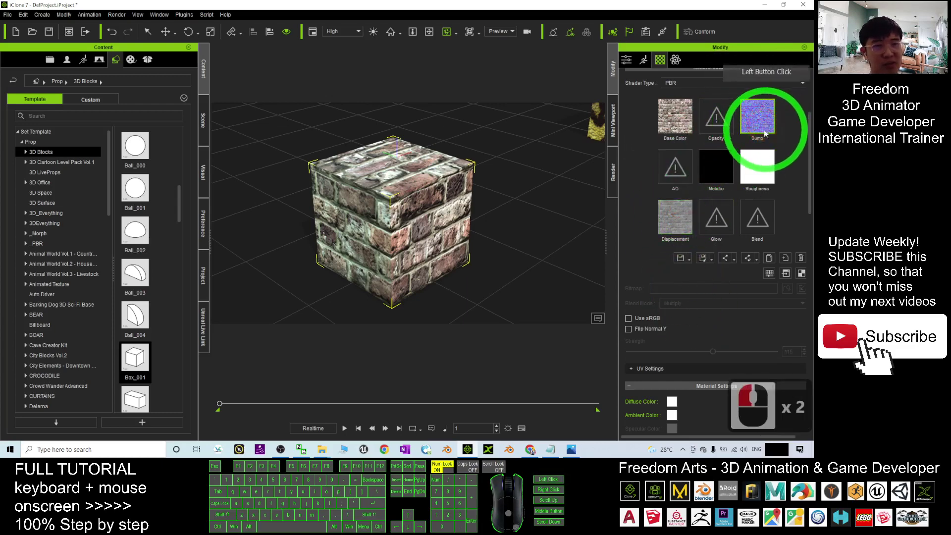
click(675, 216)
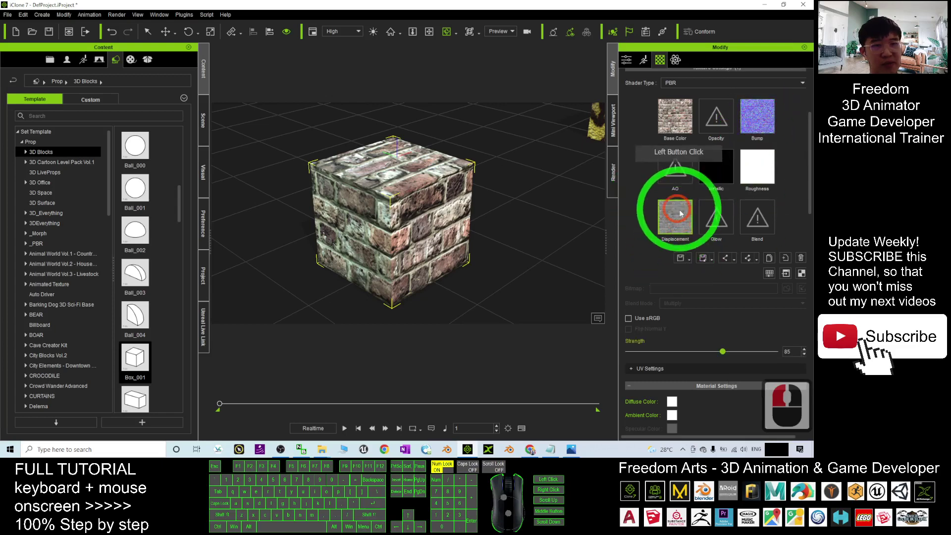
click(802, 258)
Step: Compare stronger Bump settings on the cube's brick surface, then set the Bump channel's Strength to 114
click(757, 116)
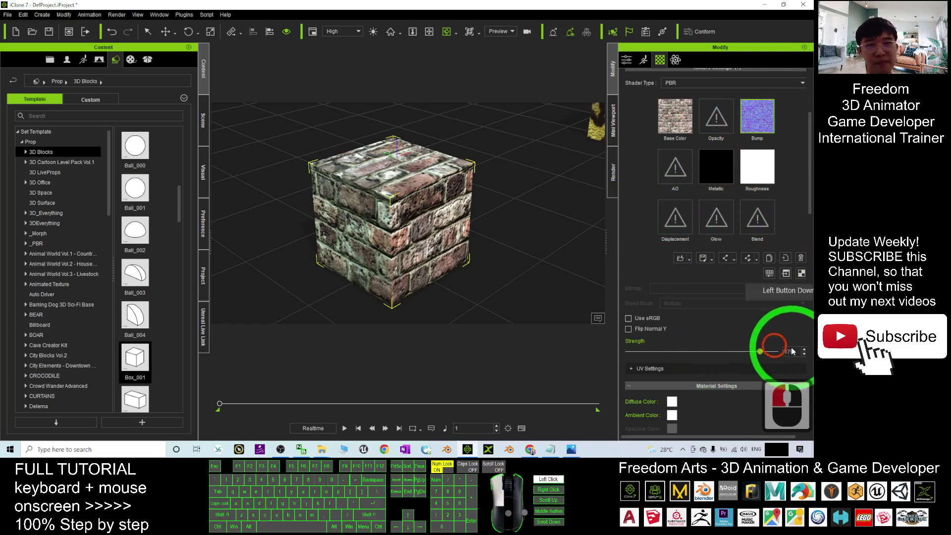
mouse_move(713, 351)
mouse_down()
mouse_move(820, 352)
mouse_move(691, 355)
mouse_move(793, 351)
mouse_move(739, 352)
mouse_up()
scroll(378, 202, up, 5)
click(769, 139)
scroll(718, 144, up, 3)
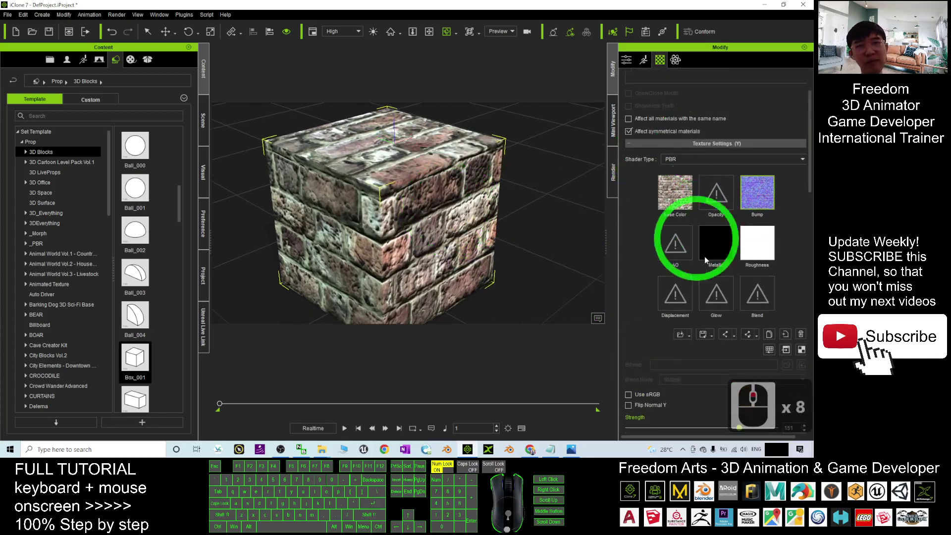
scroll(700, 304, down, 5)
scroll(741, 298, up, 1)
mouse_move(741, 301)
mouse_down()
mouse_move(686, 301)
mouse_move(712, 301)
mouse_up()
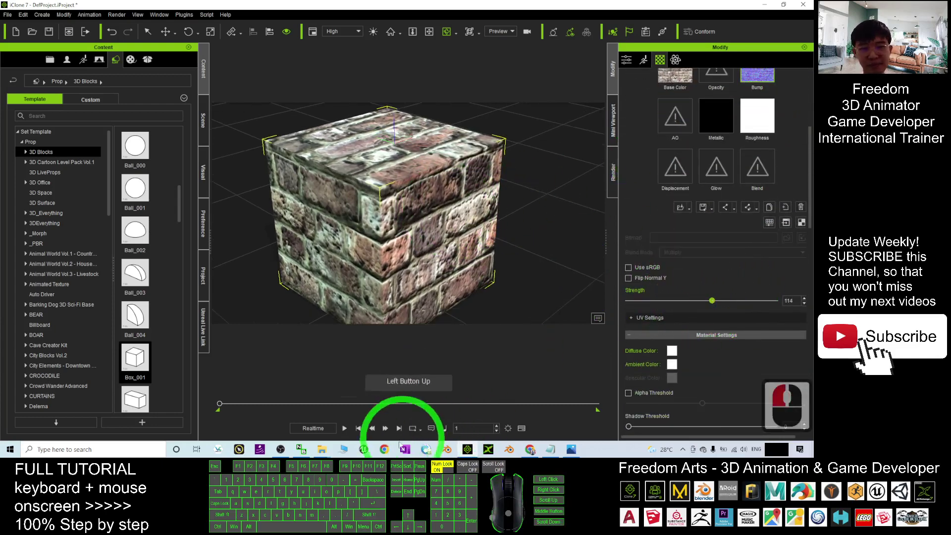
Step: Load AmbientOcclusionMap.png from the Material folder into the cube's AO channel
click(322, 450)
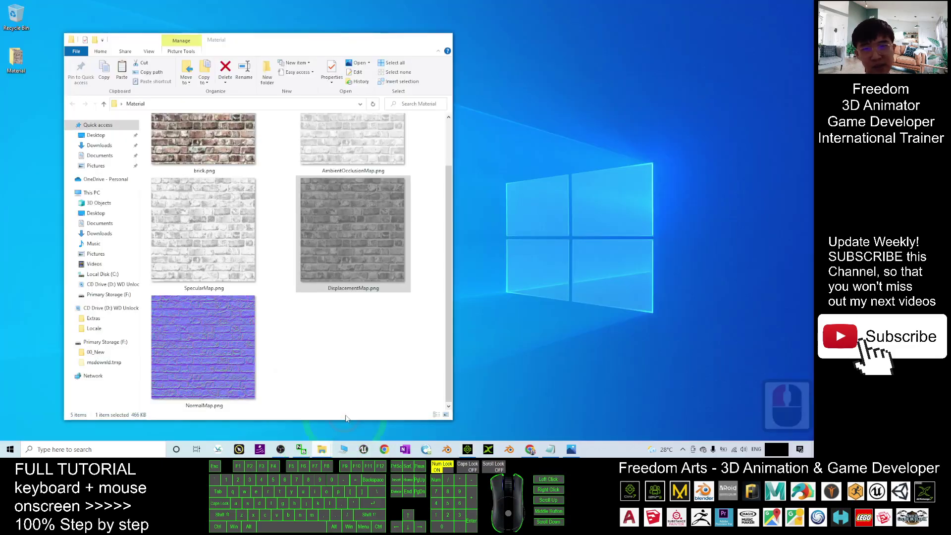
click(345, 419)
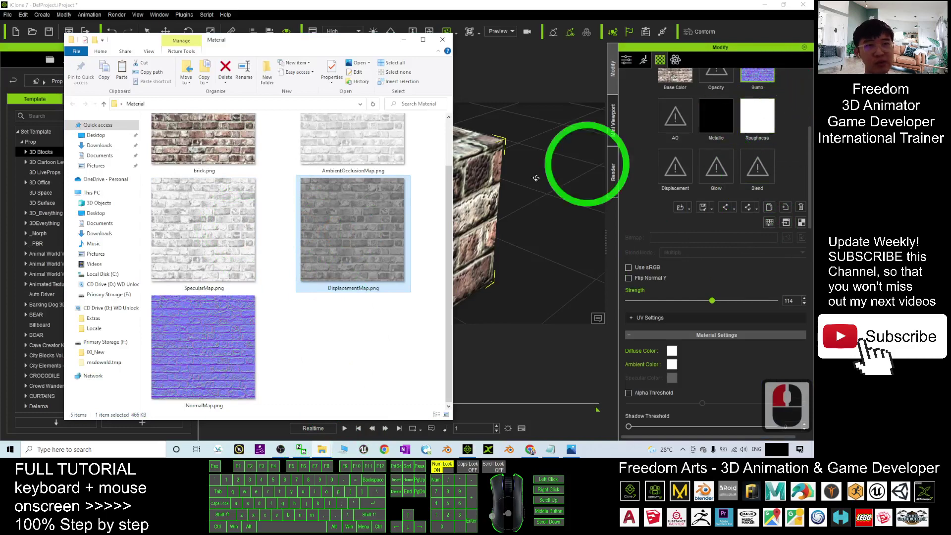
click(346, 151)
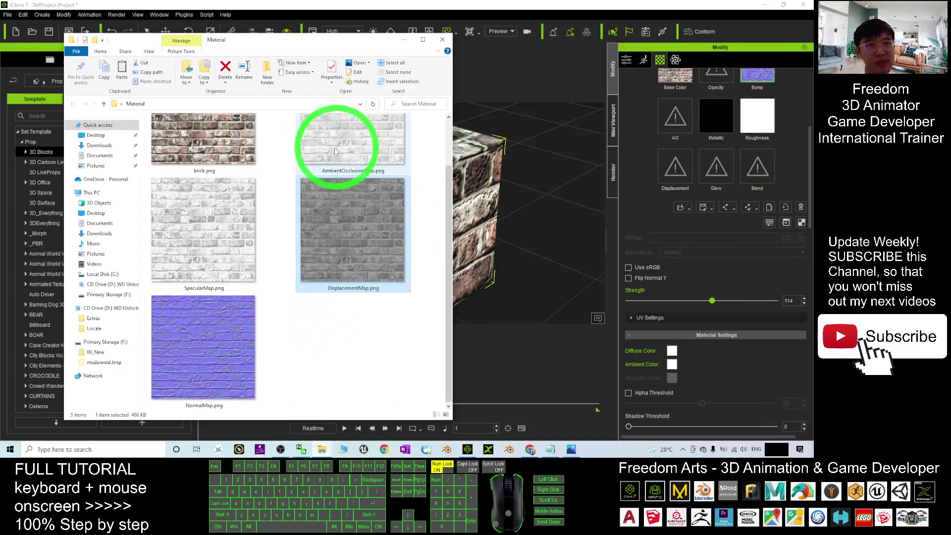
drag(376, 149, 659, 115)
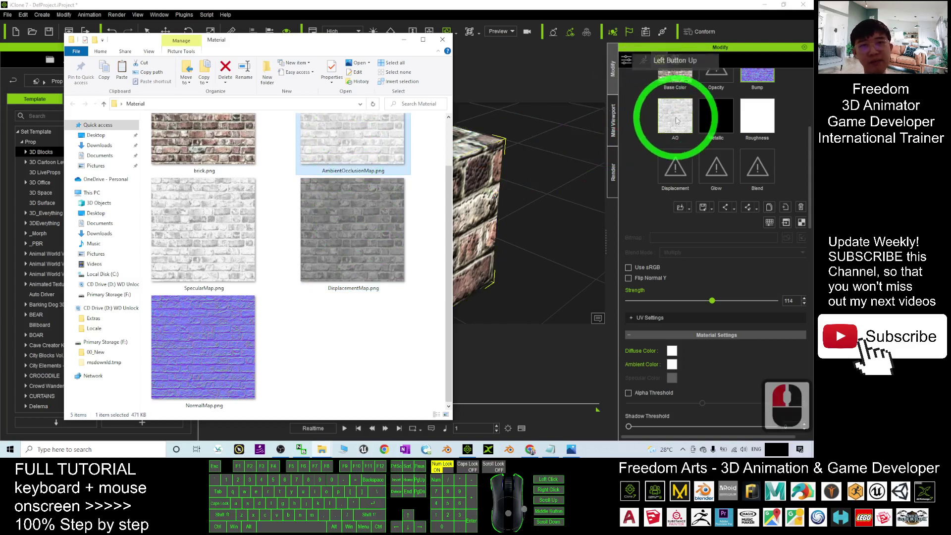
Step: Load SpecularMap.png from the Material folder into the cube's Roughness channel and return to iClone
click(159, 252)
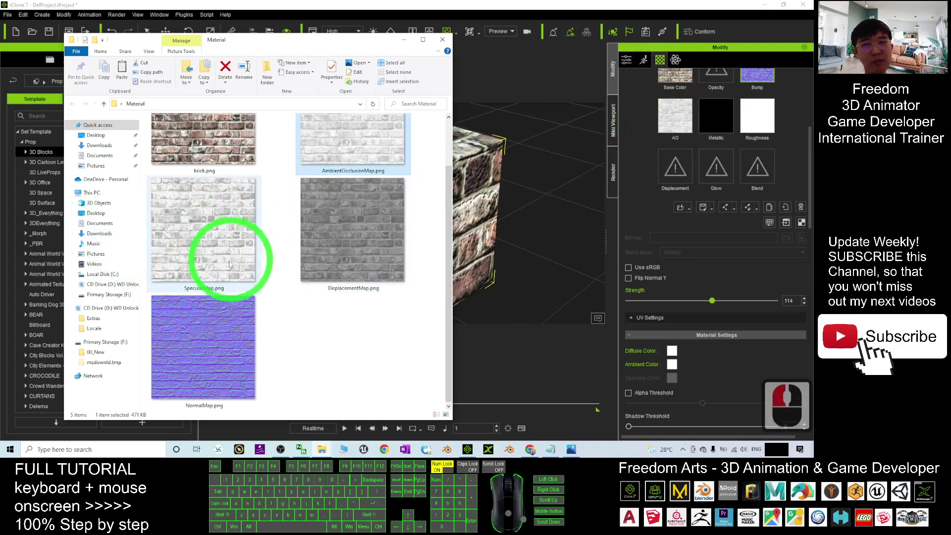
drag(210, 263, 764, 117)
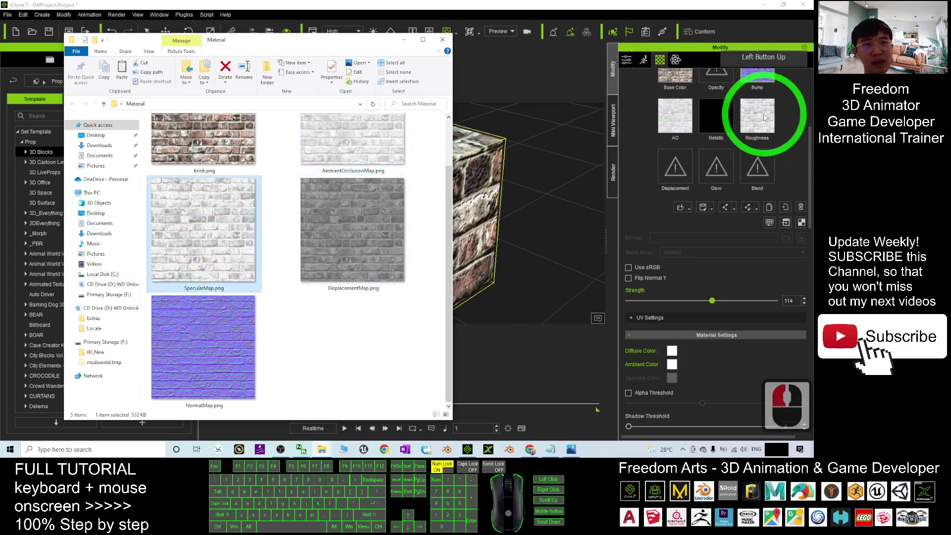
click(546, 4)
Step: Examine the cube's brick surface and corners from several angles and distances
scroll(439, 199, down, 3)
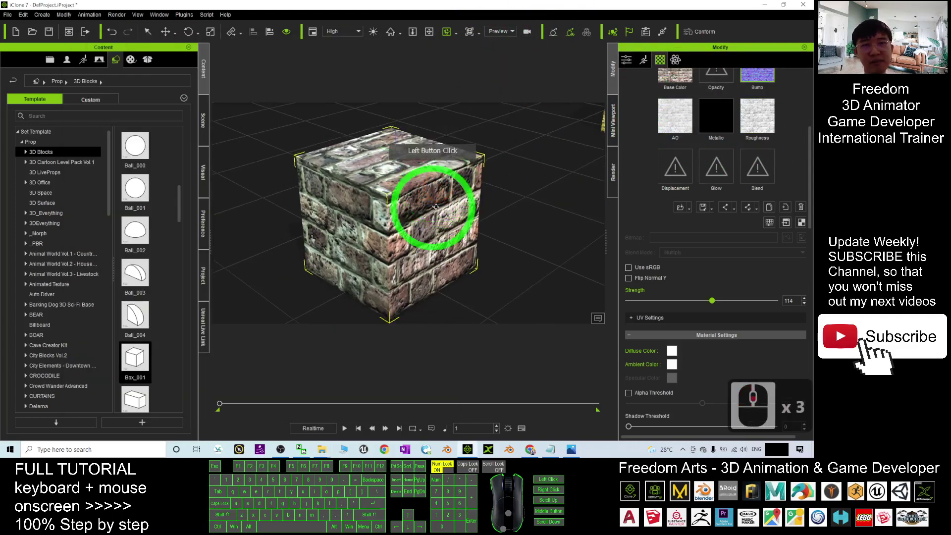
key(c)
drag(478, 192, 427, 213)
scroll(427, 214, up, 7)
scroll(427, 213, down, 3)
key(c)
drag(373, 190, 396, 228)
scroll(392, 205, up, 6)
scroll(393, 201, down, 7)
key(x)
key(c)
Step: Switch to NormalMap-Online in the browser and turn off the Normal, AO, Specular and Displacement maps in the 3D preview
click(530, 450)
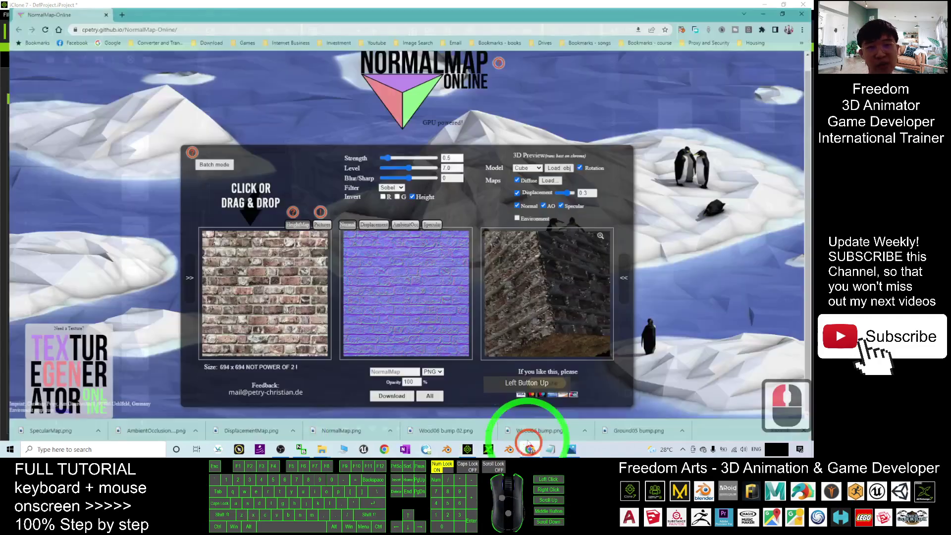
scroll(423, 103, up, 3)
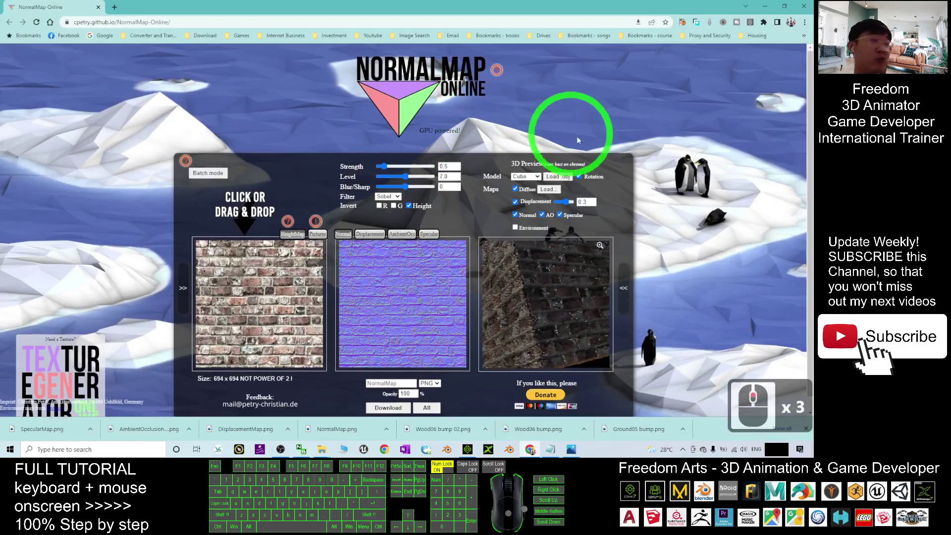
drag(542, 317, 517, 215)
click(517, 215)
drag(554, 247, 510, 207)
click(542, 215)
click(561, 216)
click(515, 202)
Step: Turn the Normal map back on in the 3D preview and examine the brick relief up close
drag(557, 290, 516, 218)
click(515, 215)
drag(526, 293, 550, 298)
scroll(550, 298, up, 14)
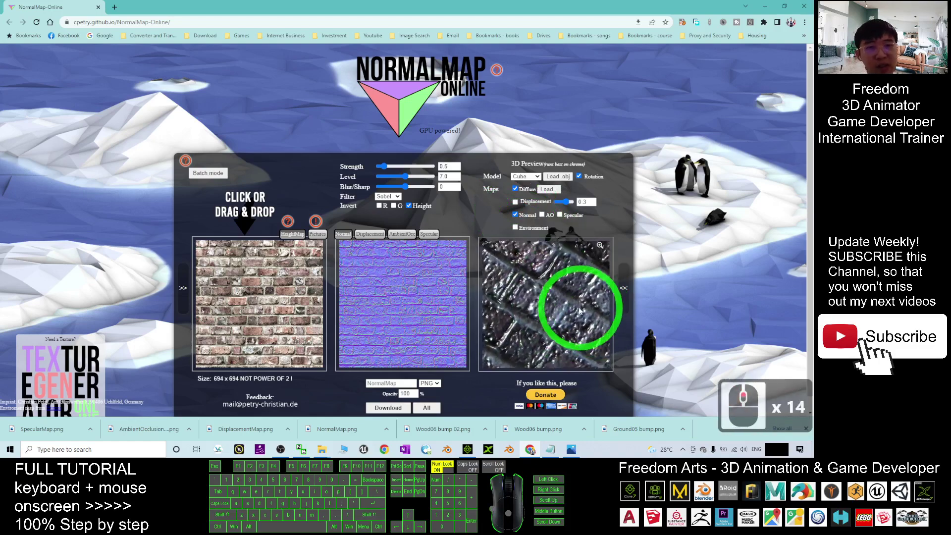
scroll(575, 307, down, 8)
mouse_move(551, 288)
mouse_down()
mouse_move(557, 281)
mouse_move(563, 297)
mouse_up()
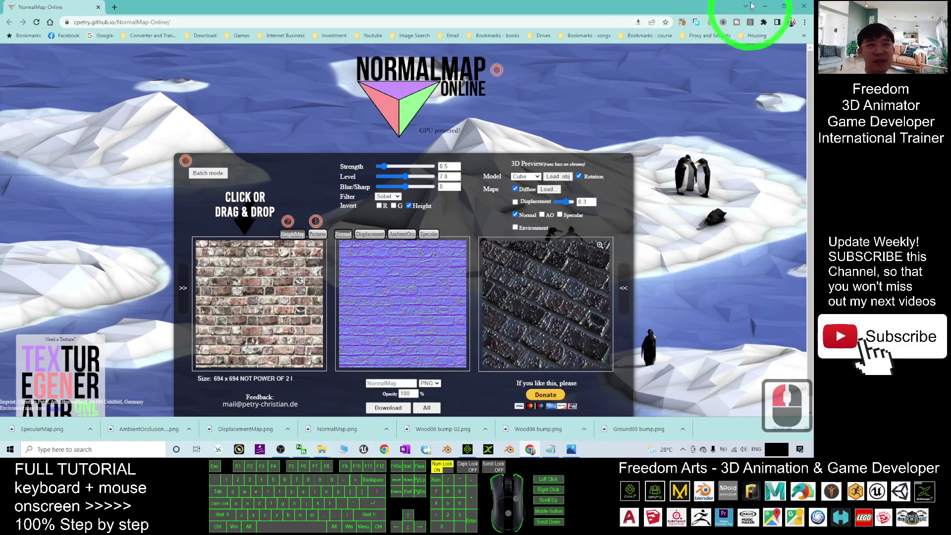
Step: Switch to the cover.jpg image in Photos
click(571, 448)
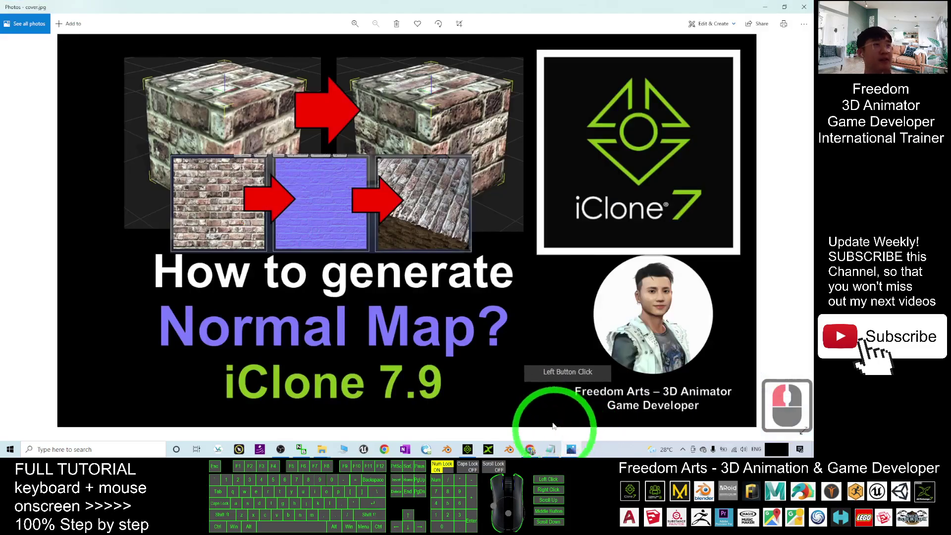